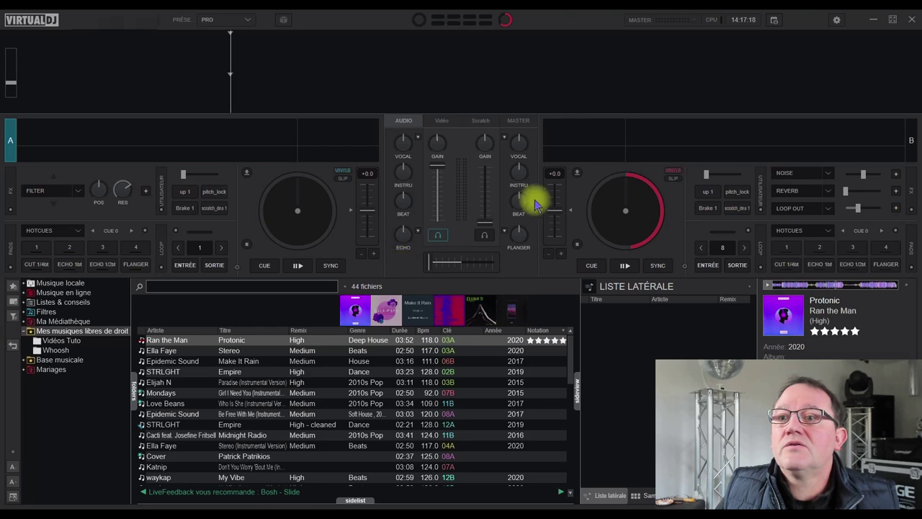
Open the controller mapping settings and view the Pioneer DDJ-1000's factory default mapping from the list of all compatible controllers
{"action": "left_click", "coordinate": [838, 20]}
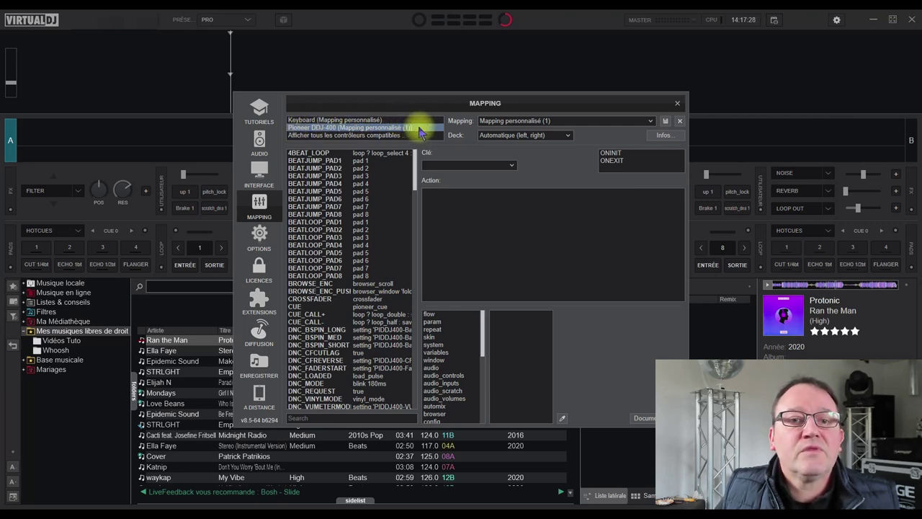
{"action": "left_click", "coordinate": [321, 128]}
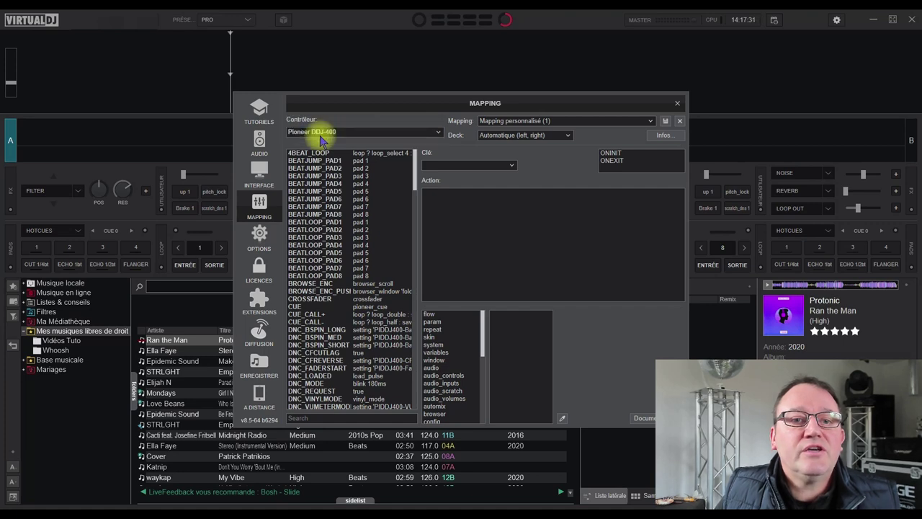
{"action": "left_click", "coordinate": [440, 133]}
{"action": "left_click_drag", "start_coordinate": [442, 328], "coordinate": [436, 280]}
{"action": "scroll", "coordinate": [436, 319], "scroll_direction": "down", "scroll_amount": 10}
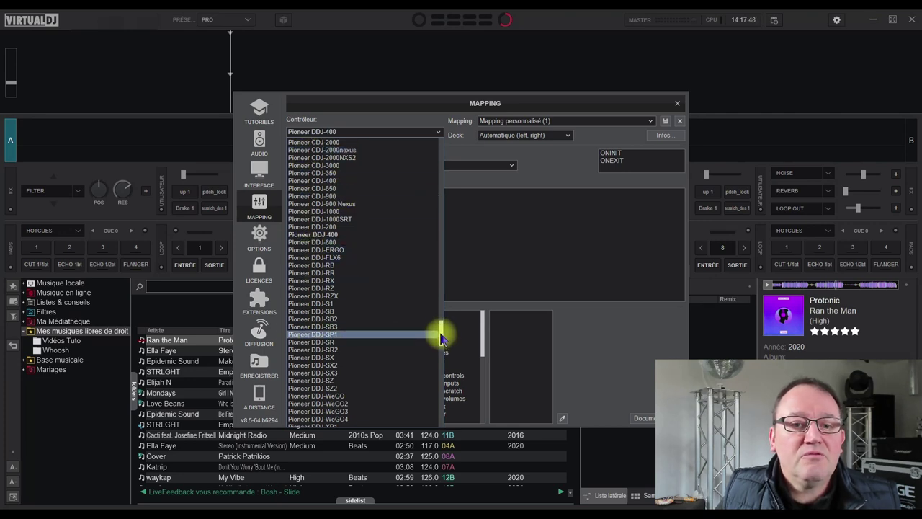
{"action": "left_click", "coordinate": [313, 211]}
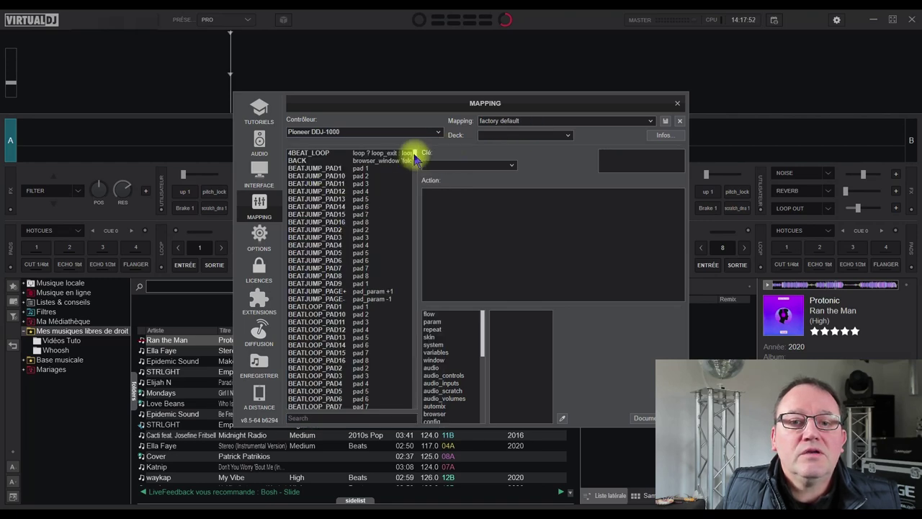
{"action": "mouse_move", "coordinate": [416, 156]}
{"action": "left_mouse_down"}
{"action": "mouse_move", "coordinate": [418, 245]}
{"action": "mouse_move", "coordinate": [428, 157]}
{"action": "left_mouse_up"}
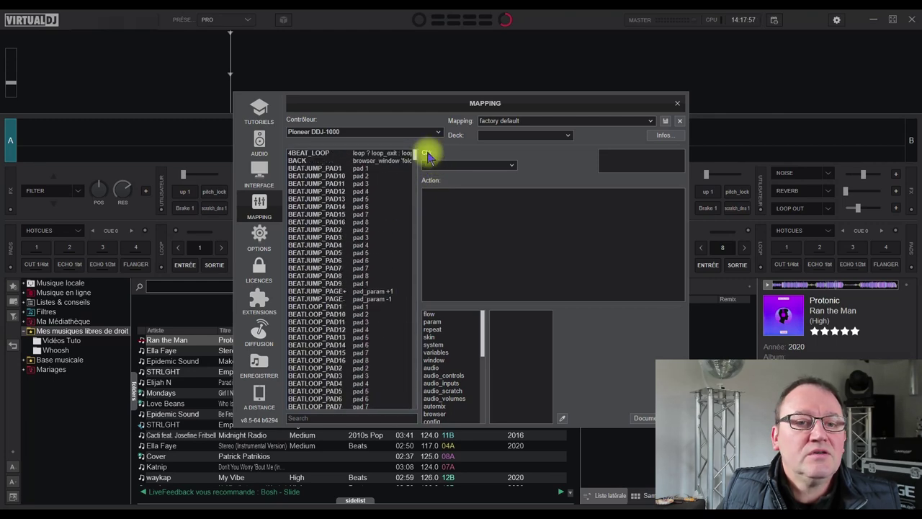
Switch back to the Pioneer DDJ-400's custom mapping and enlarge the settings window to nearly the full screen
{"action": "left_click", "coordinate": [257, 207]}
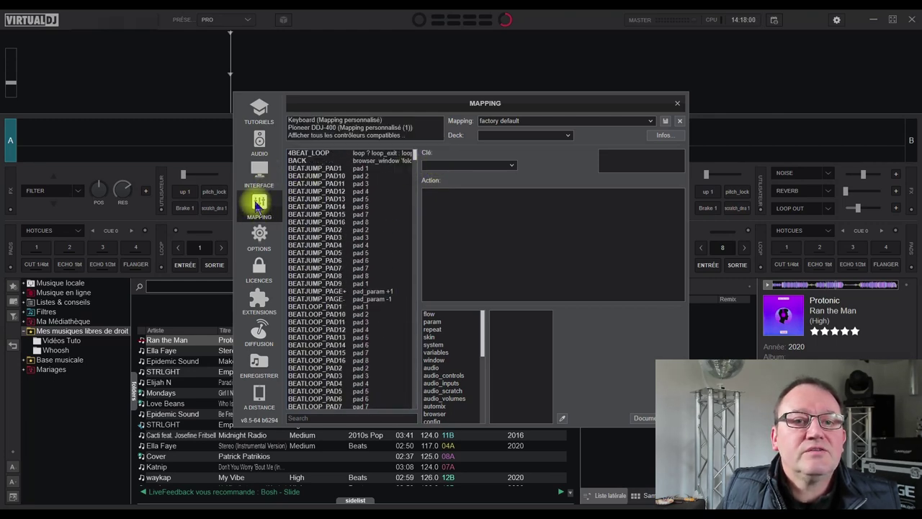
{"action": "left_click", "coordinate": [327, 128]}
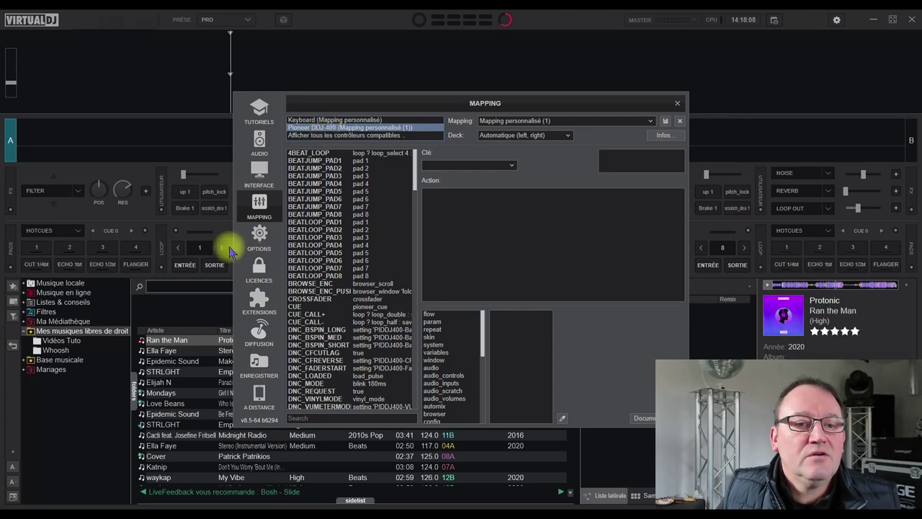
{"action": "left_click_drag", "start_coordinate": [234, 247], "coordinate": [11, 211]}
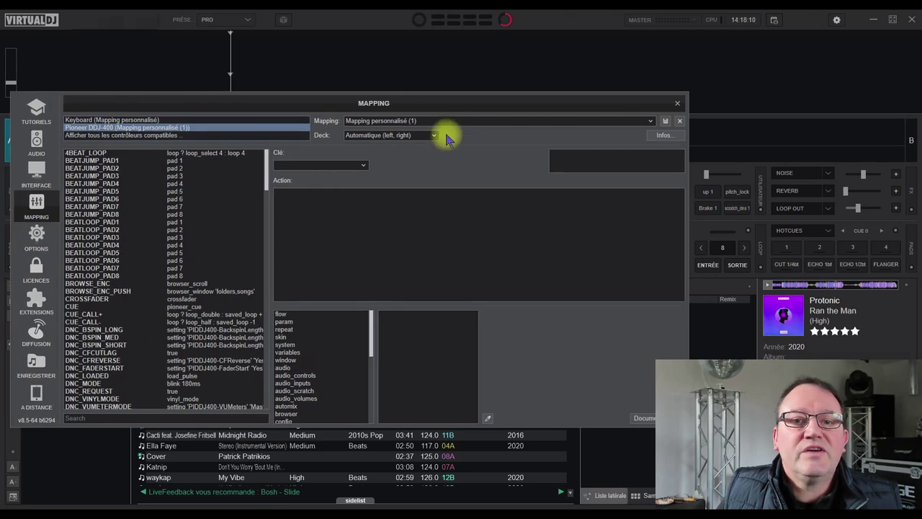
{"action": "left_click_drag", "start_coordinate": [439, 92], "coordinate": [454, 18]}
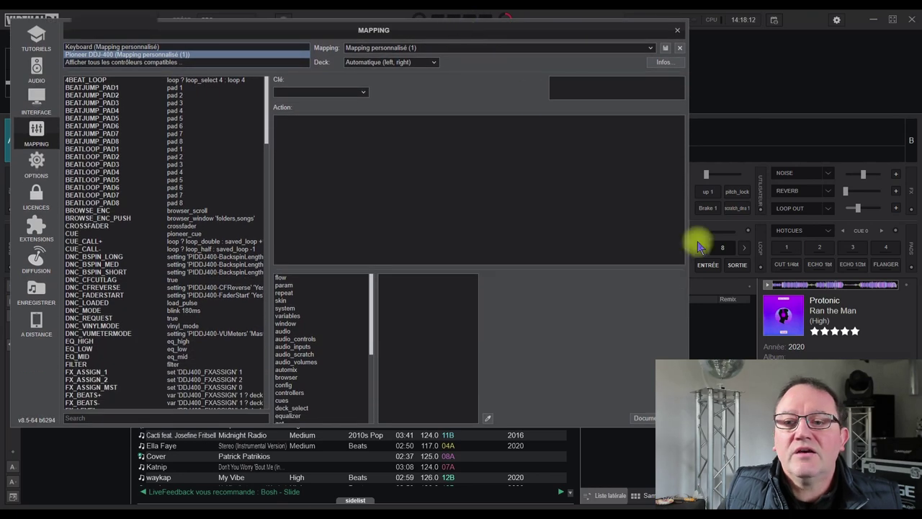
{"action": "left_click_drag", "start_coordinate": [688, 219], "coordinate": [904, 219]}
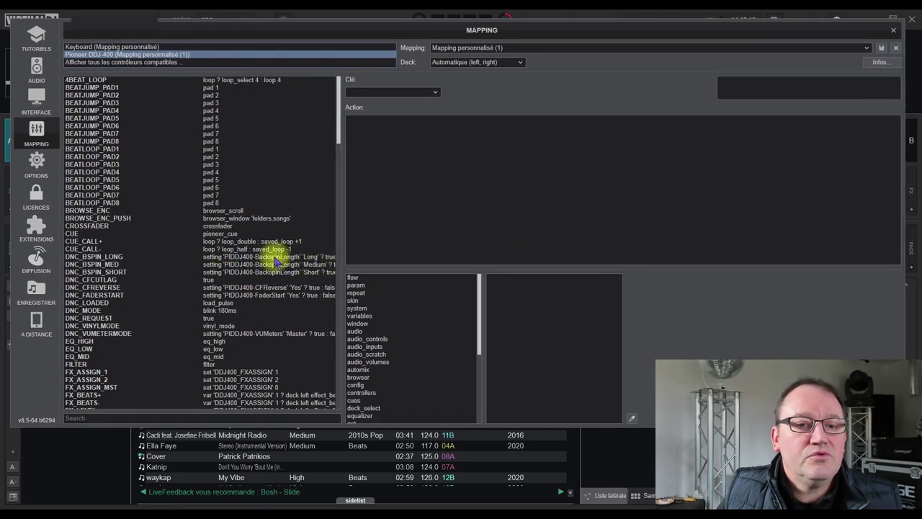
Inspect the scripts assigned to the DNC_BSPIN_LONG and FX_BEATS+ keys
{"action": "left_click", "coordinate": [239, 257]}
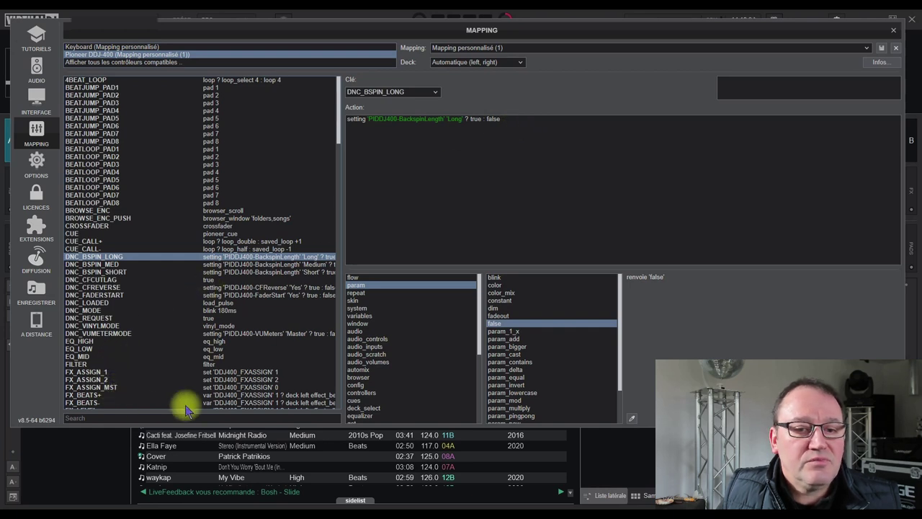
{"action": "left_click", "coordinate": [235, 395]}
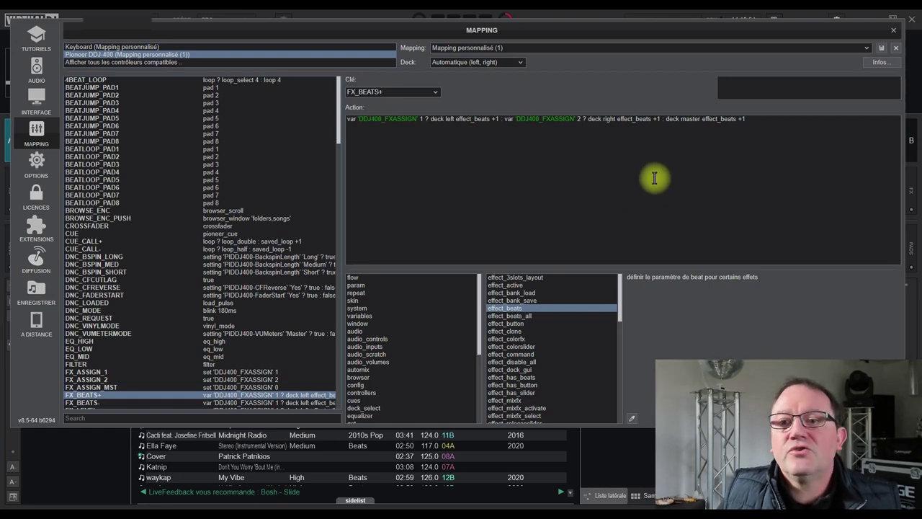
Try removing the final +1 from the FX_BEATS+ action, and close the settings without saving the mapping
{"action": "left_click_drag", "start_coordinate": [757, 117], "coordinate": [358, 121]}
{"action": "left_click", "coordinate": [358, 121]}
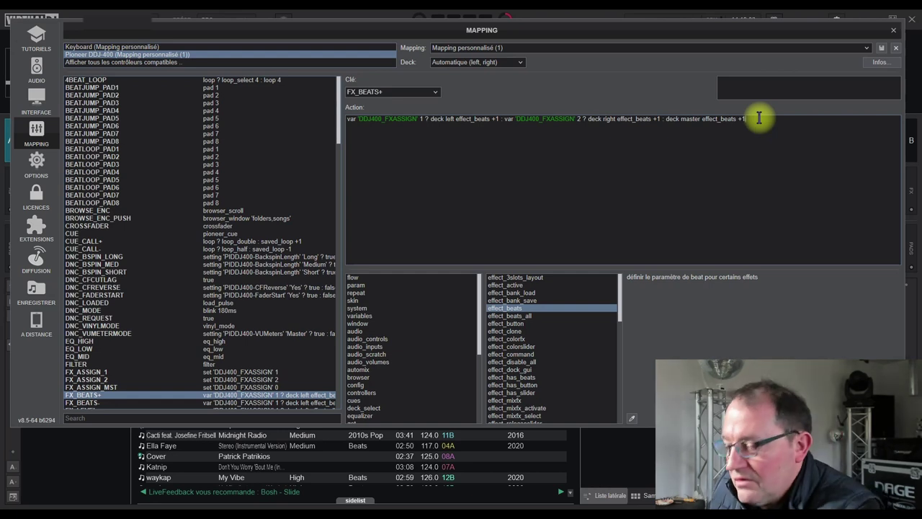
{"action": "left_click", "coordinate": [893, 31]}
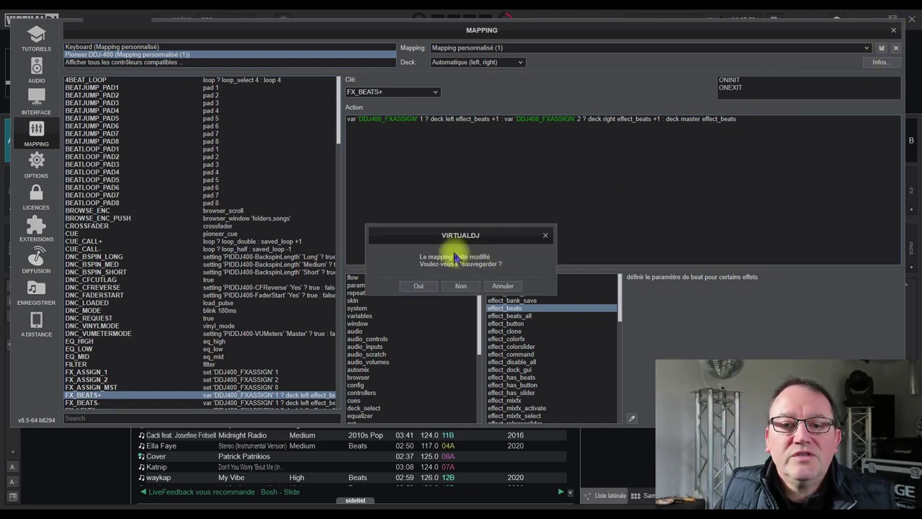
{"action": "left_click", "coordinate": [460, 288]}
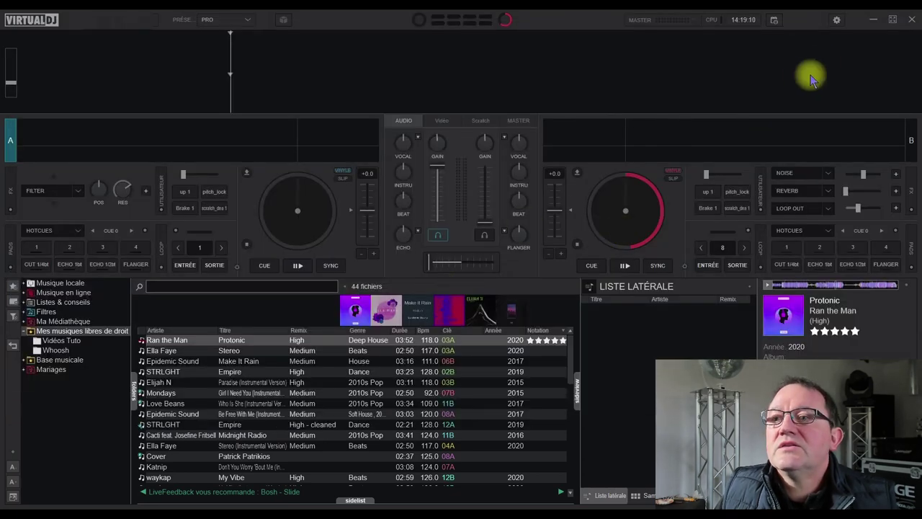
Reopen the DDJ-400 mapping settings and enlarge the window to nearly the full screen
{"action": "left_click", "coordinate": [838, 20]}
{"action": "left_click_drag", "start_coordinate": [233, 258], "coordinate": [17, 244]}
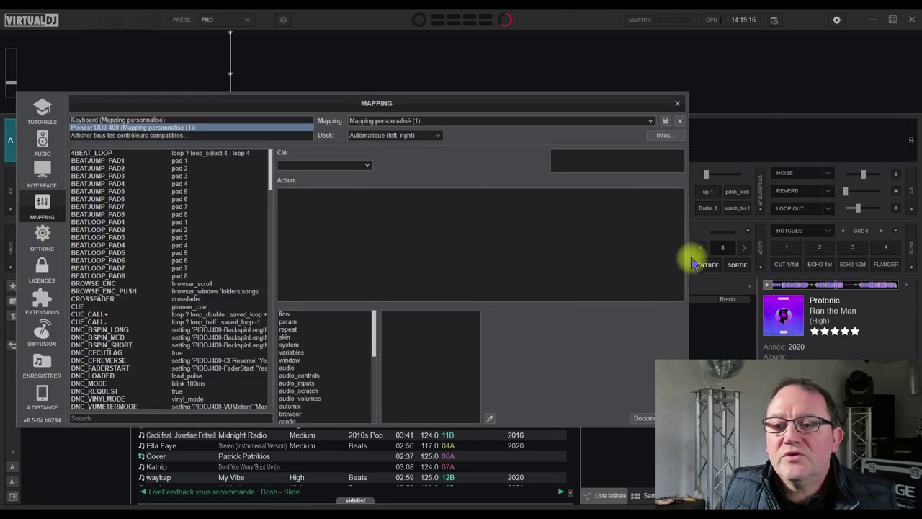
{"action": "left_click_drag", "start_coordinate": [688, 260], "coordinate": [910, 258]}
{"action": "left_click_drag", "start_coordinate": [458, 94], "coordinate": [473, 22]}
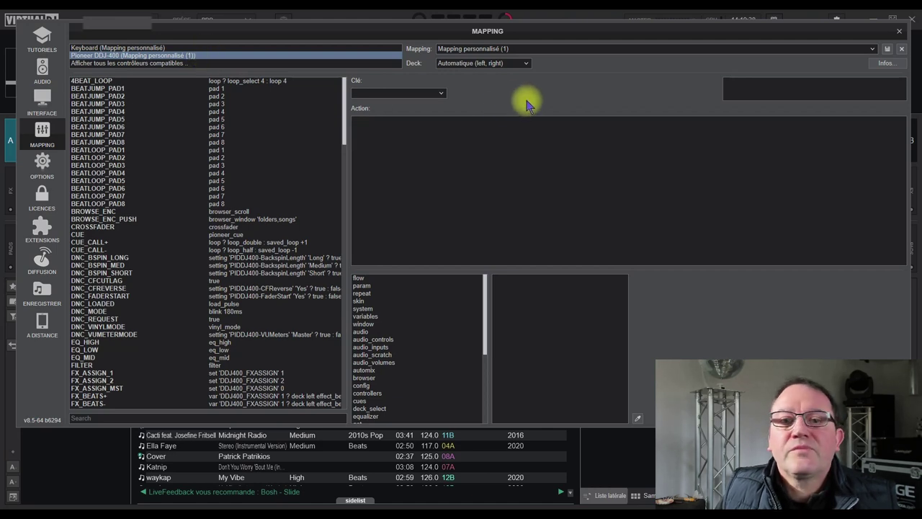
Look through the DDJ-400's list of mappable keys and select the SHIFT_PFL_MASTER key for editing
{"action": "left_click", "coordinate": [441, 92]}
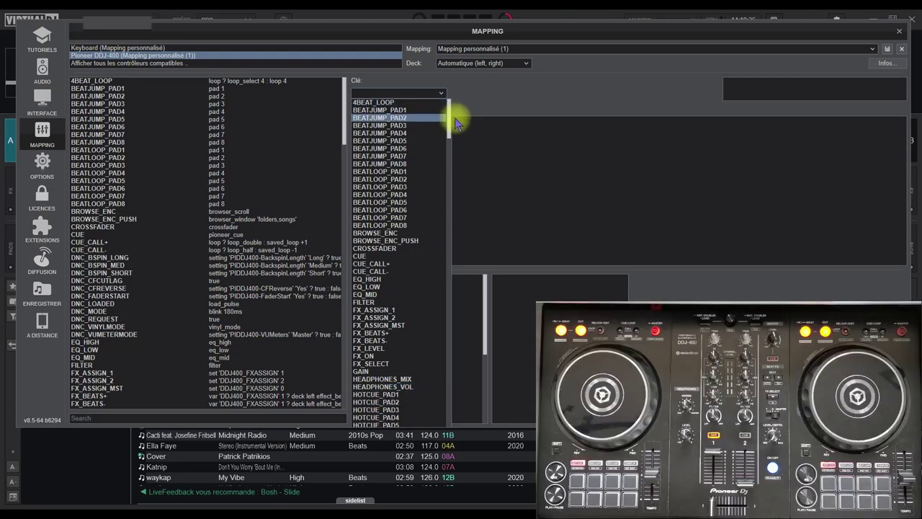
{"action": "scroll", "coordinate": [449, 126], "scroll_direction": "down", "scroll_amount": 15}
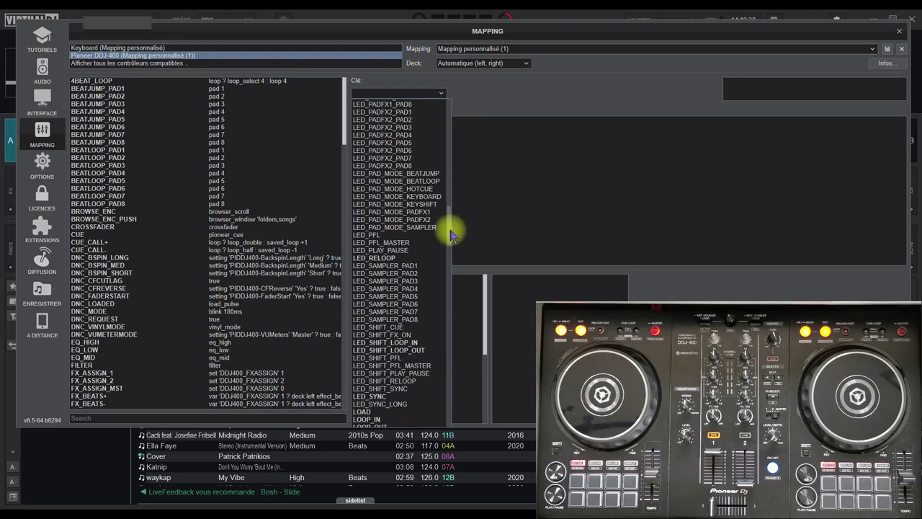
{"action": "scroll", "coordinate": [454, 148], "scroll_direction": "up", "scroll_amount": 15}
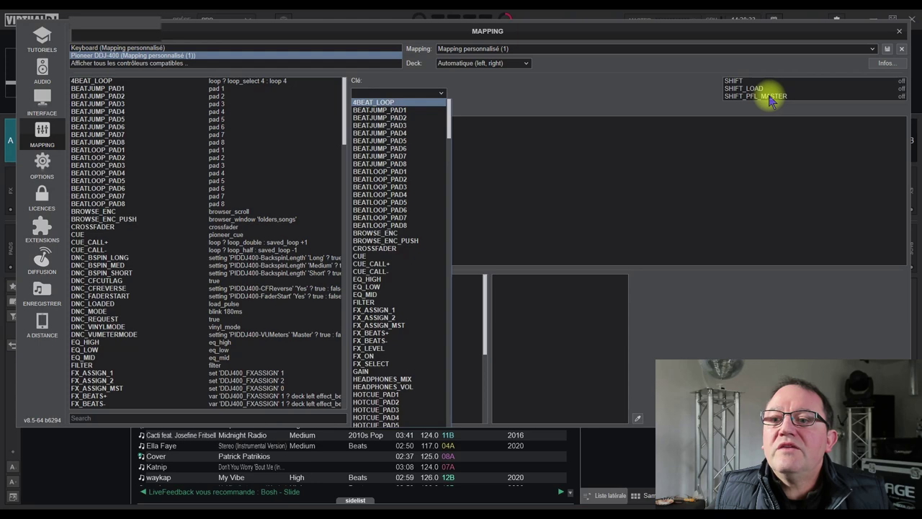
{"action": "left_click_drag", "start_coordinate": [443, 117], "coordinate": [443, 400]}
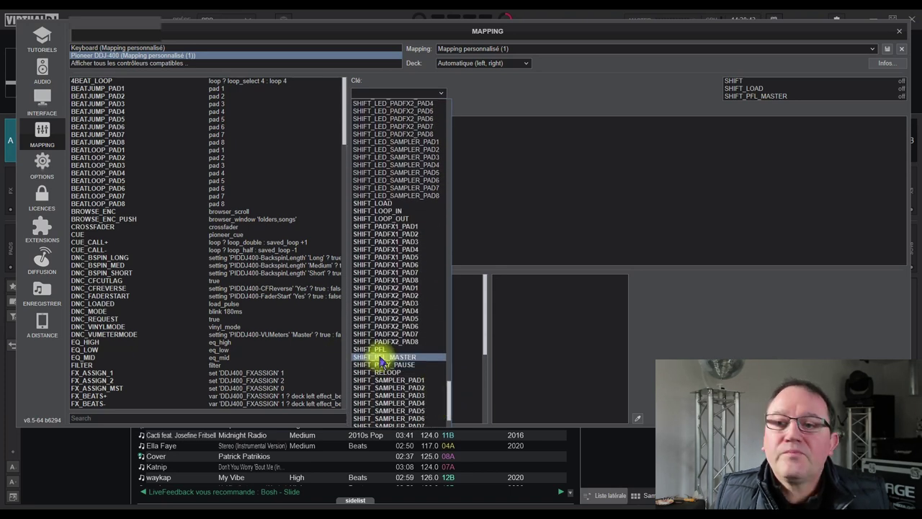
{"action": "left_click", "coordinate": [764, 96]}
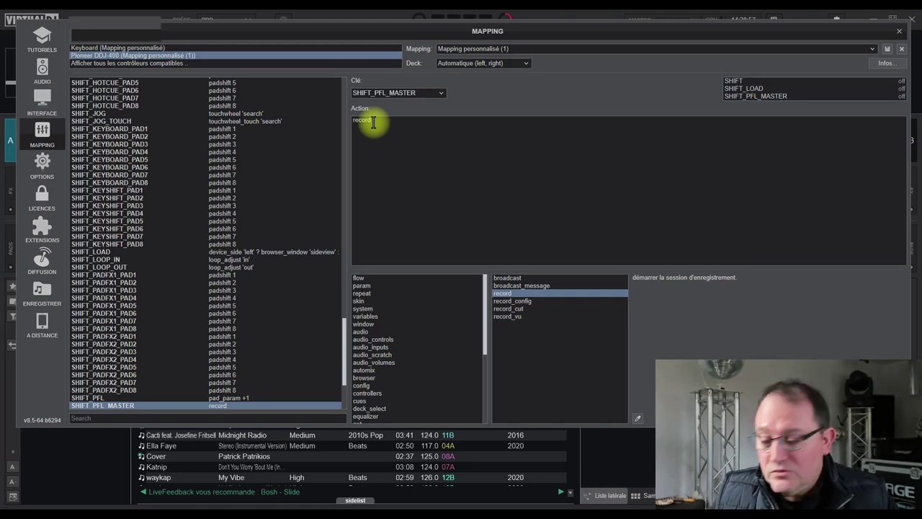
Replace the SHIFT_PFL_MASTER action with browser_zoom from the browser category and save the modified mapping
{"action": "key", "text": "BackSpace"}
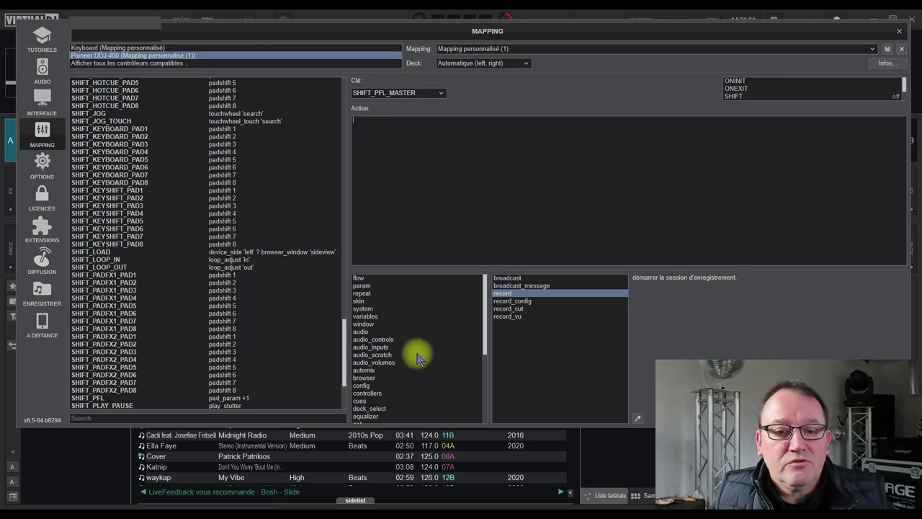
{"action": "scroll", "coordinate": [382, 408], "scroll_direction": "down", "scroll_amount": 5}
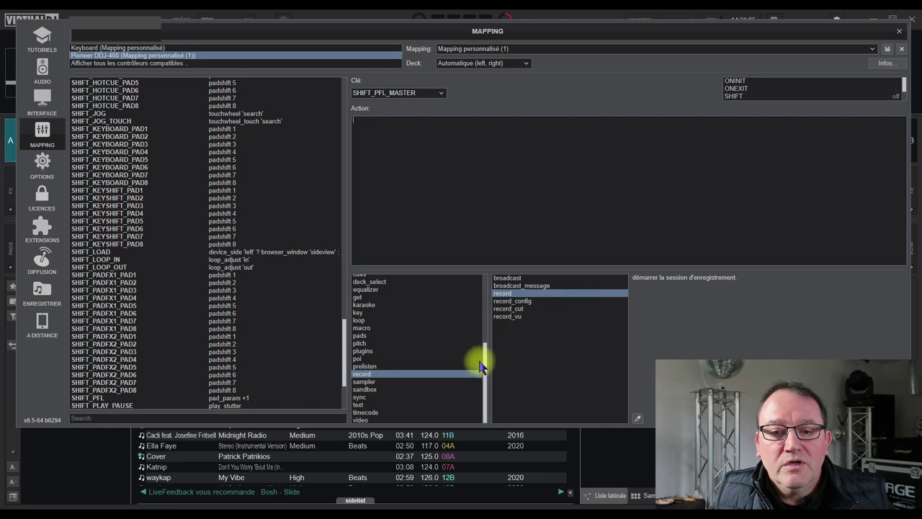
{"action": "left_click_drag", "start_coordinate": [487, 360], "coordinate": [486, 304]}
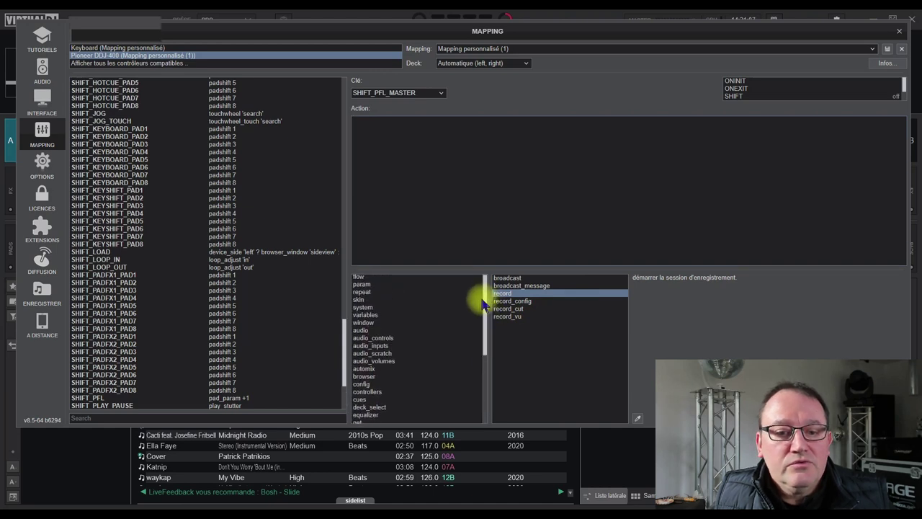
{"action": "left_click", "coordinate": [364, 376]}
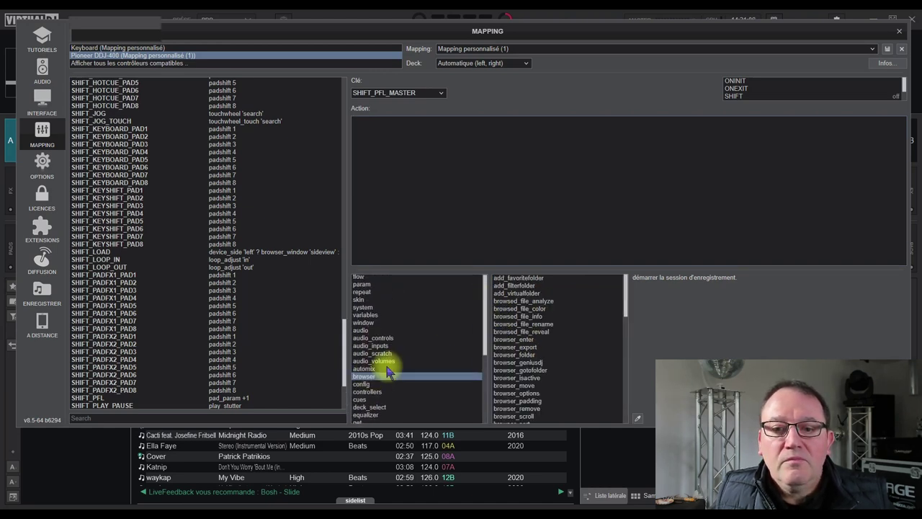
{"action": "scroll", "coordinate": [514, 346], "scroll_direction": "down", "scroll_amount": 2}
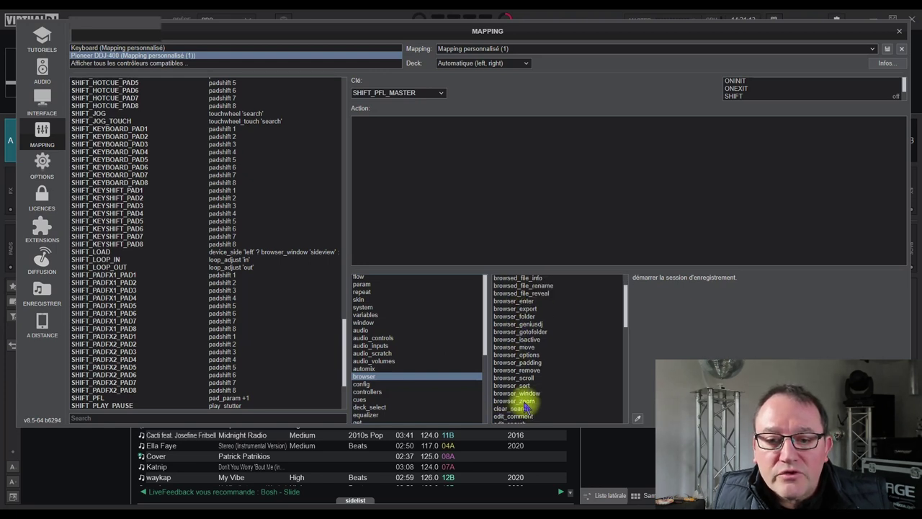
{"action": "double_click", "coordinate": [513, 400]}
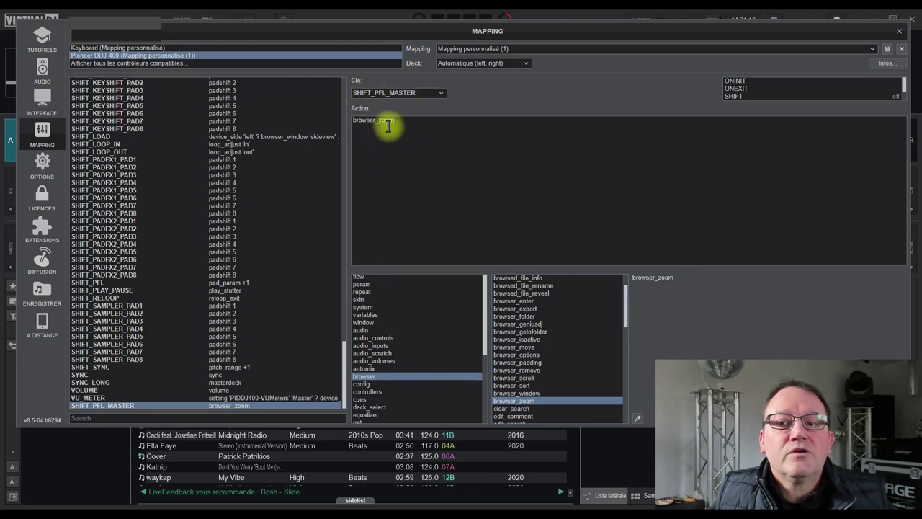
{"action": "left_click", "coordinate": [900, 34]}
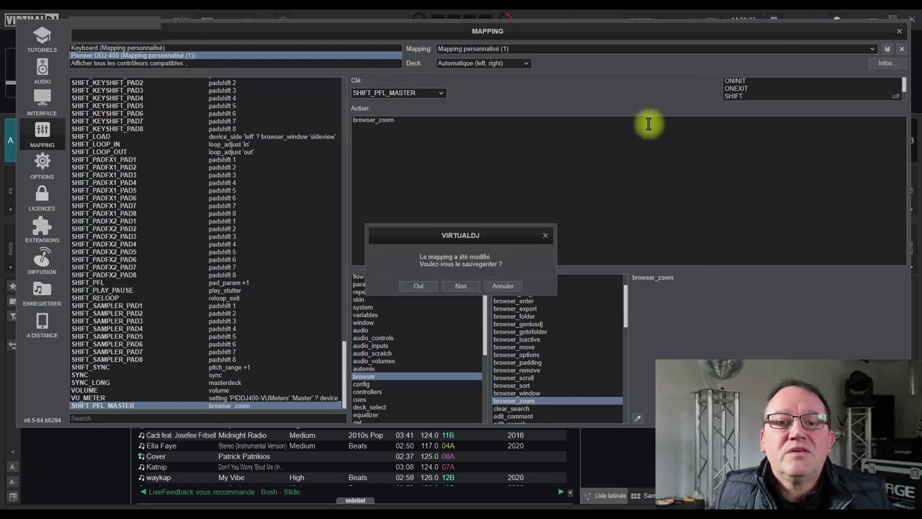
{"action": "left_click", "coordinate": [422, 288]}
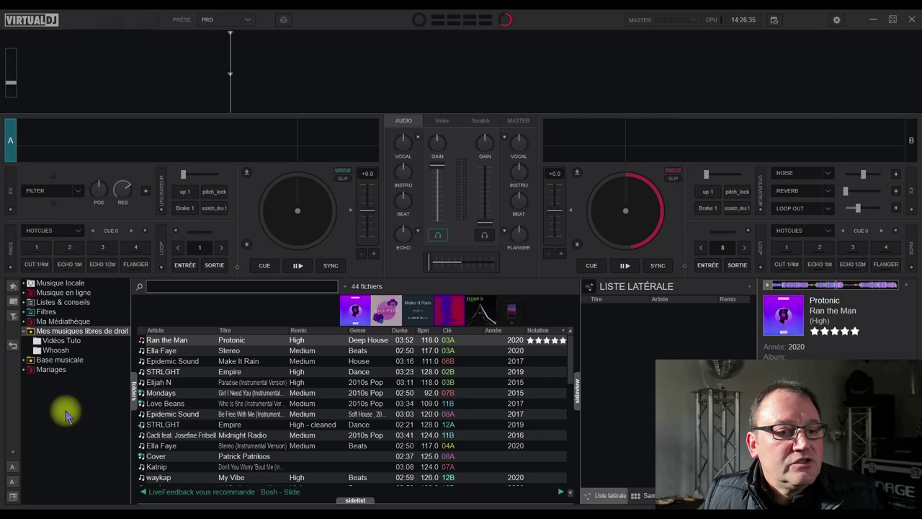
Expand the Base musicale folder in the browser and look through its subfolders
{"action": "left_click", "coordinate": [55, 363]}
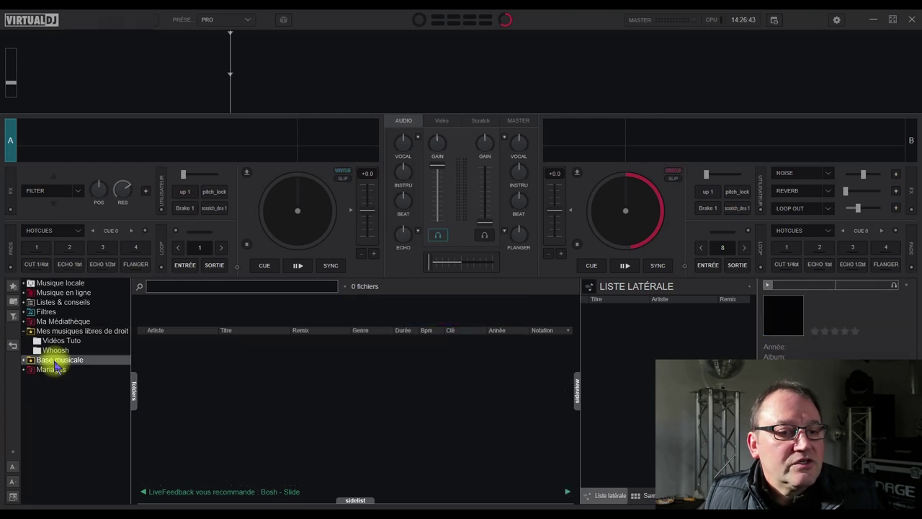
{"action": "left_click", "coordinate": [24, 360]}
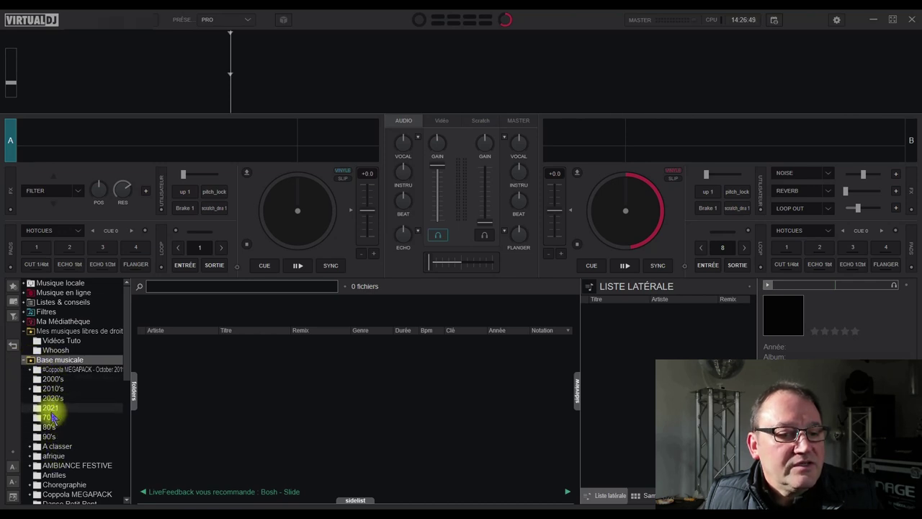
{"action": "scroll", "coordinate": [52, 441], "scroll_direction": "down", "scroll_amount": 5}
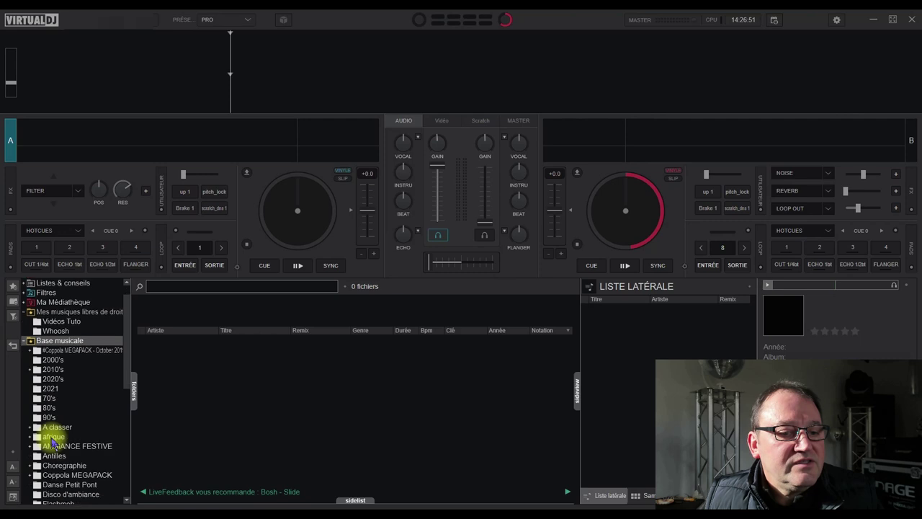
{"action": "scroll", "coordinate": [42, 461], "scroll_direction": "down", "scroll_amount": 4}
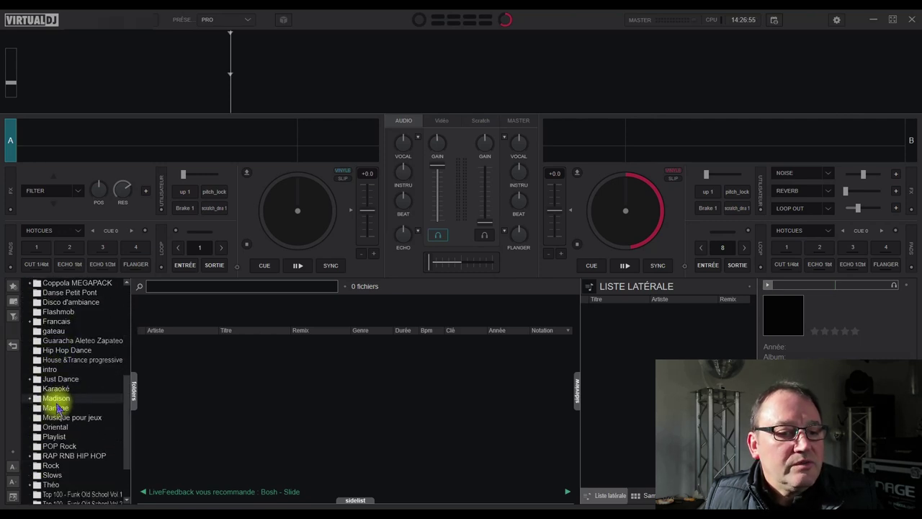
{"action": "scroll", "coordinate": [57, 393], "scroll_direction": "up", "scroll_amount": 1}
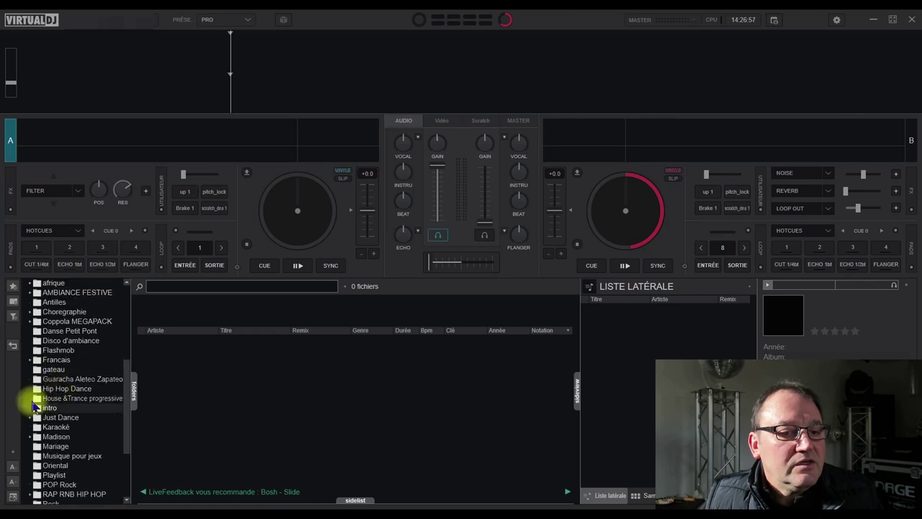
Open the Mes musiques libres de droit folder and set the colour of the track Protonic to rouge in the tag editor
{"action": "left_click", "coordinate": [53, 360]}
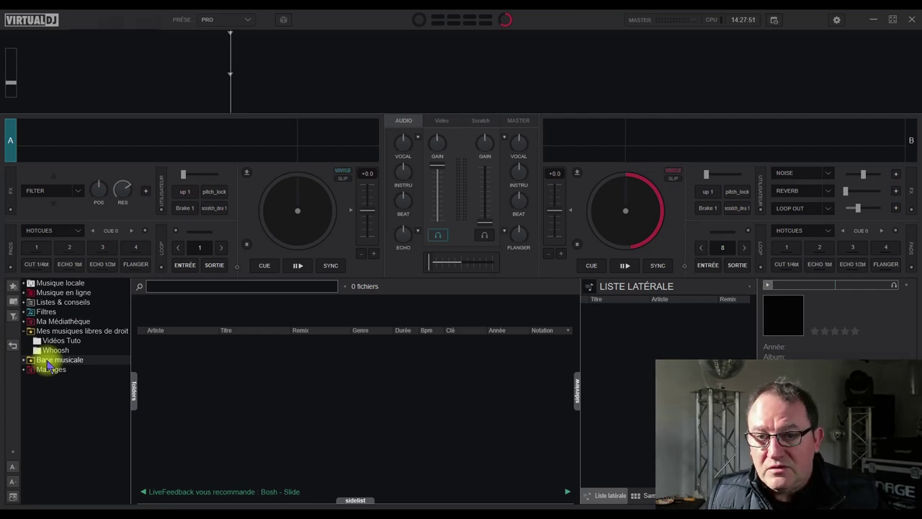
{"action": "left_click", "coordinate": [79, 331]}
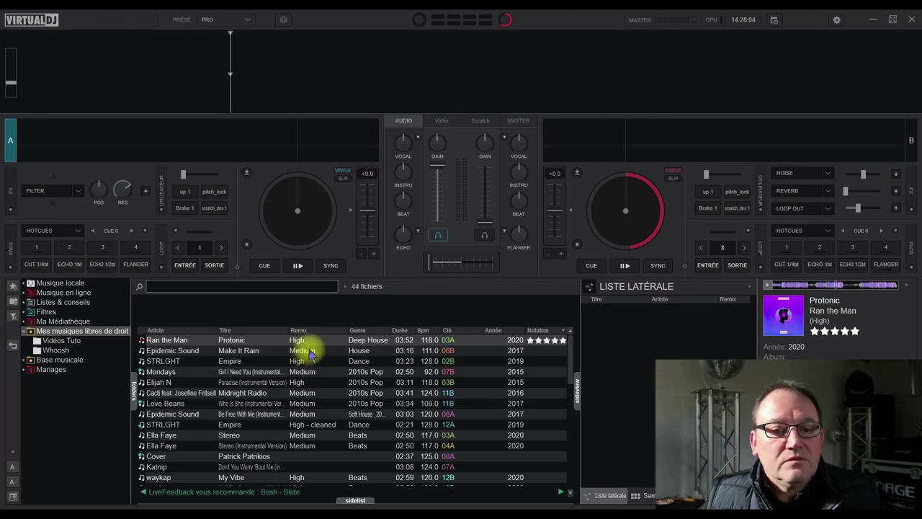
{"action": "right_click", "coordinate": [313, 343]}
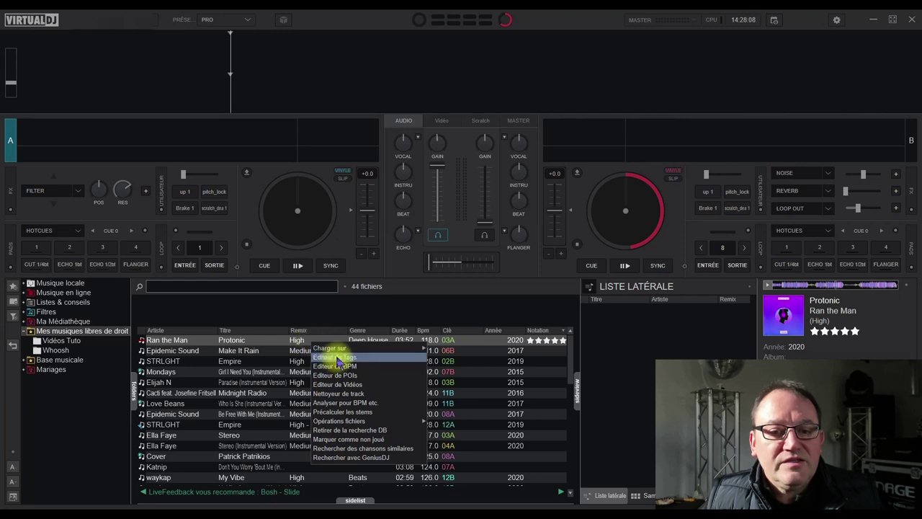
{"action": "left_click", "coordinate": [338, 358]}
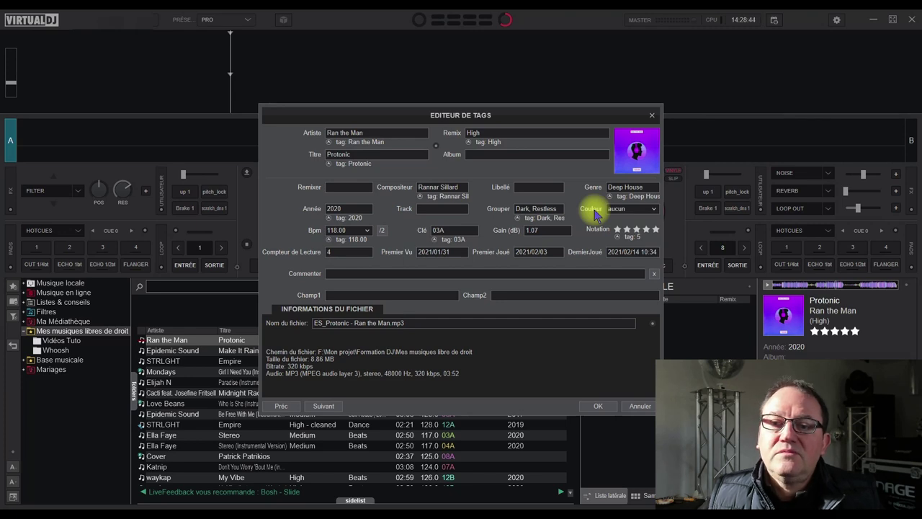
{"action": "left_click", "coordinate": [654, 209]}
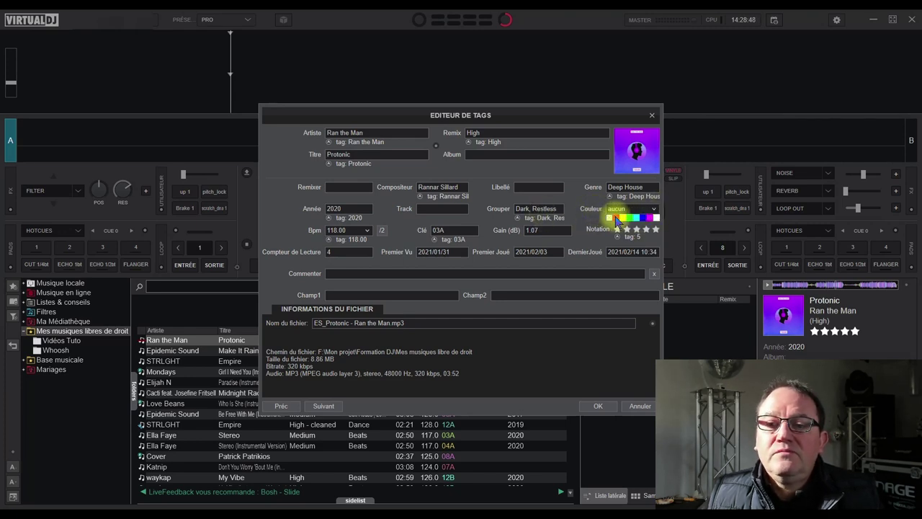
{"action": "left_click", "coordinate": [615, 218]}
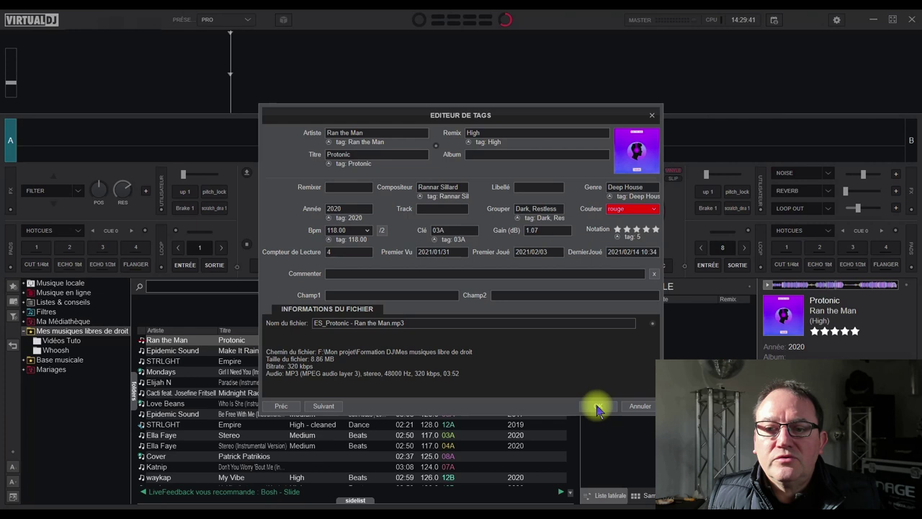
Advance the tag editor to the Mondays track Girl I Need You, rate it five stars and colour it rouge
{"action": "left_click", "coordinate": [322, 408]}
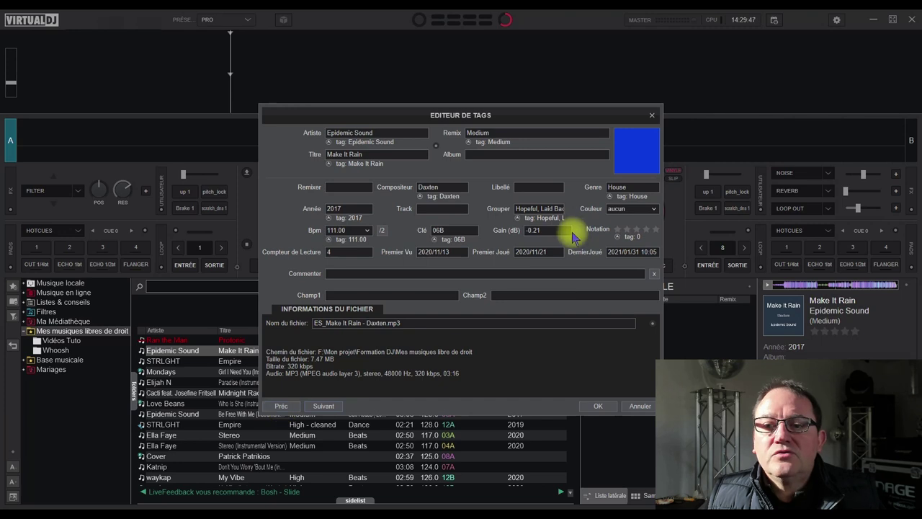
{"action": "left_click", "coordinate": [323, 406]}
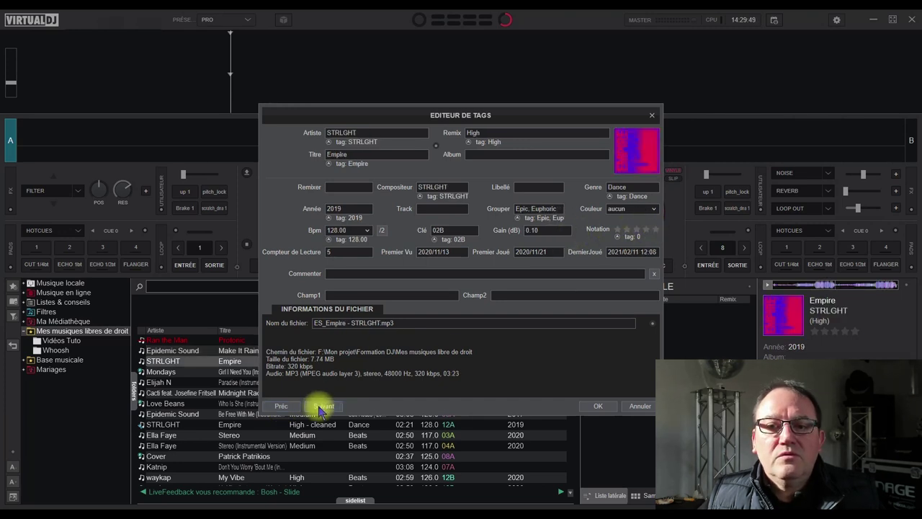
{"action": "left_click", "coordinate": [324, 406]}
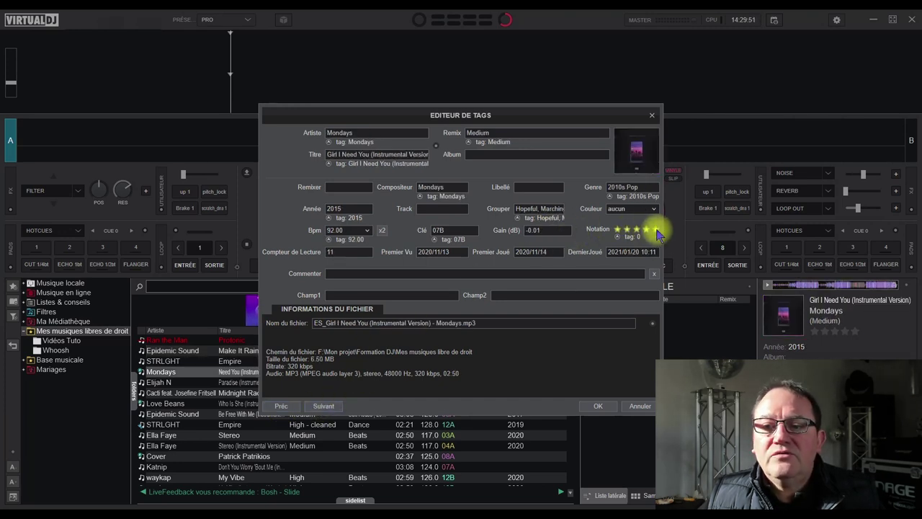
{"action": "left_click", "coordinate": [616, 217]}
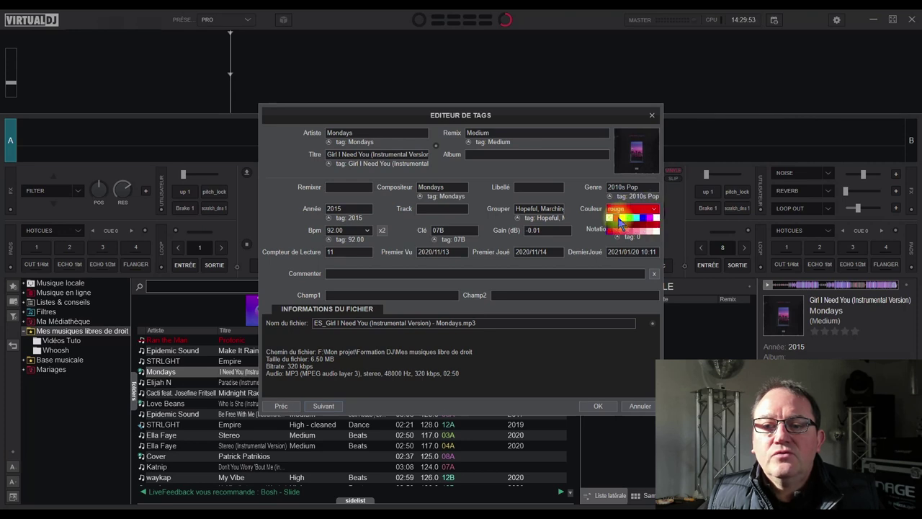
Advance the tag editor to the track Who Is She, rate it five stars, colour it rouge and save the tags
{"action": "left_click", "coordinate": [323, 406]}
{"action": "left_click", "coordinate": [323, 407]}
{"action": "left_click", "coordinate": [323, 406]}
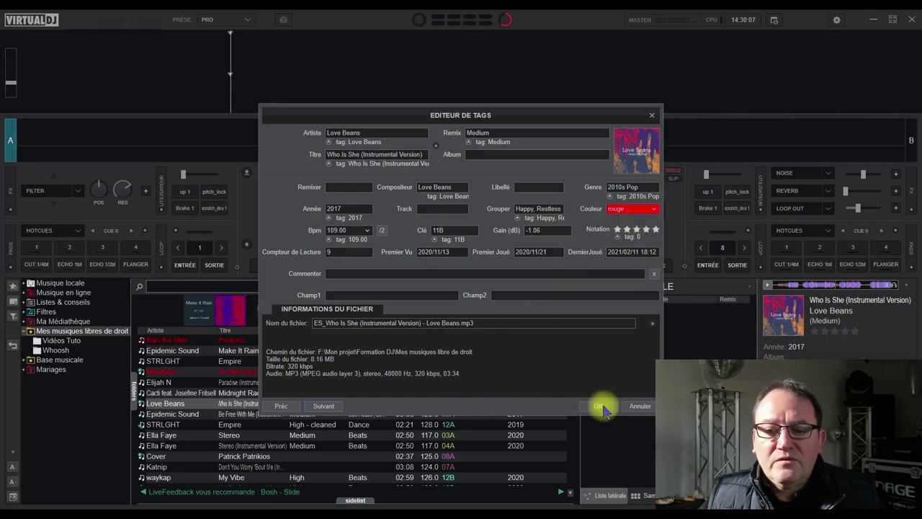
{"action": "left_click", "coordinate": [601, 406]}
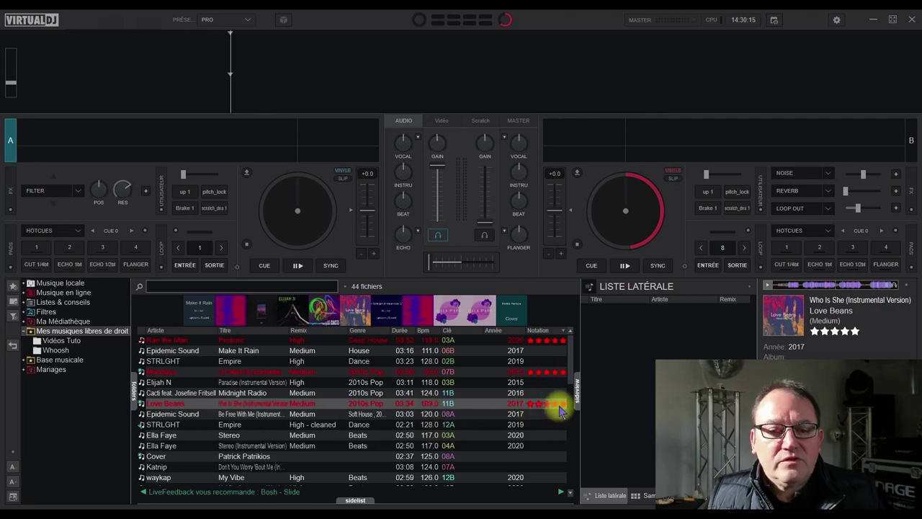
Edit the tags of the non-instrumental track Stereo, setting its colour to jaune and its rating to four stars, and save them
{"action": "right_click", "coordinate": [285, 436]}
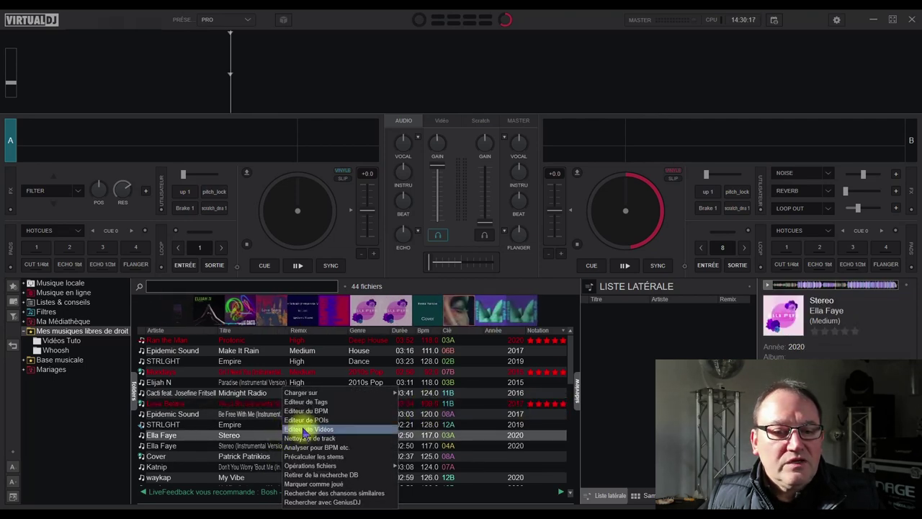
{"action": "left_click", "coordinate": [306, 401]}
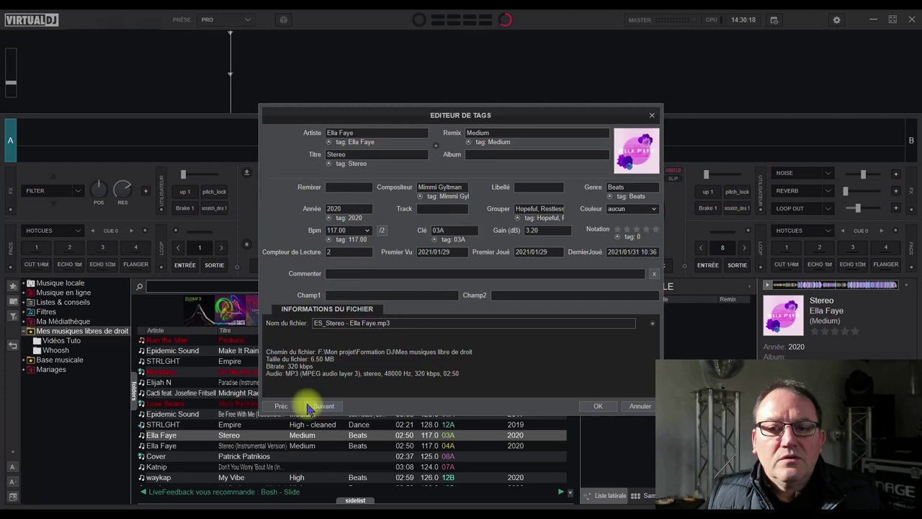
{"action": "left_click", "coordinate": [624, 217]}
{"action": "left_click", "coordinate": [645, 229]}
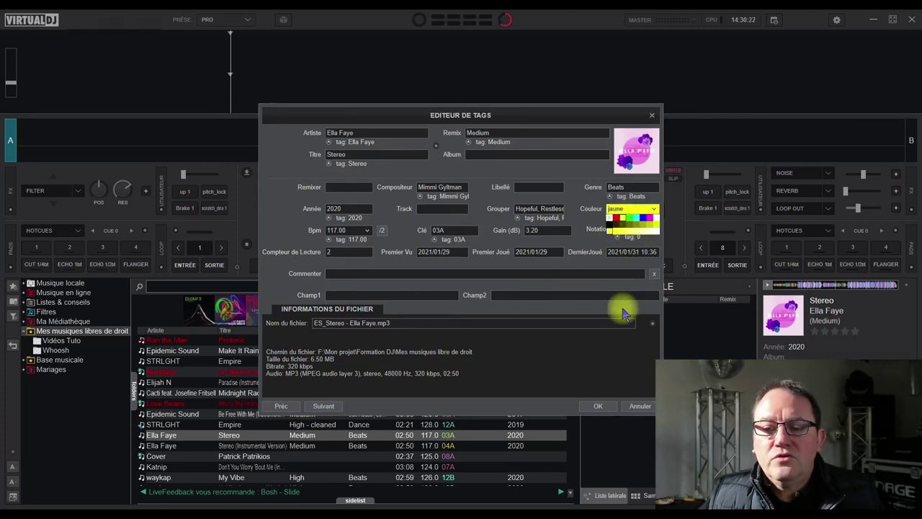
{"action": "left_click", "coordinate": [611, 407]}
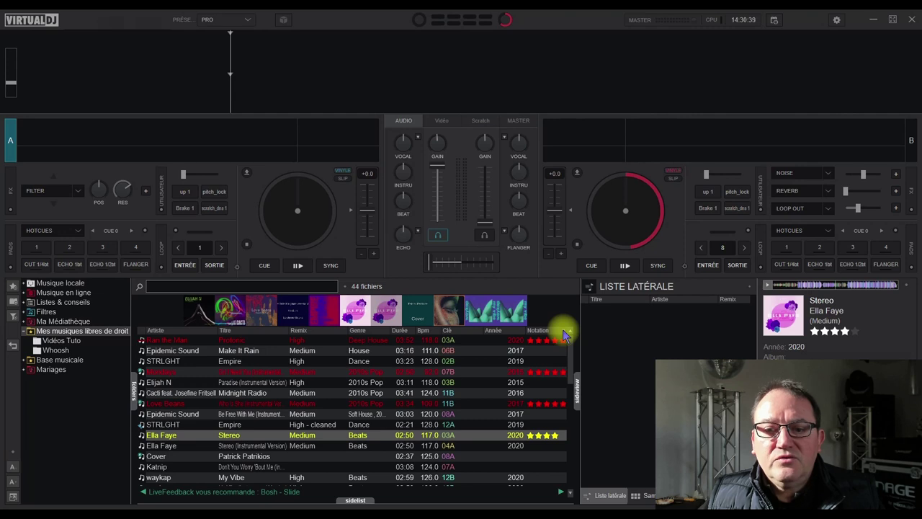
Sort the track list by Année with the newest first, and re-sort it by Notation with the highest ratings first
{"action": "left_click", "coordinate": [507, 331]}
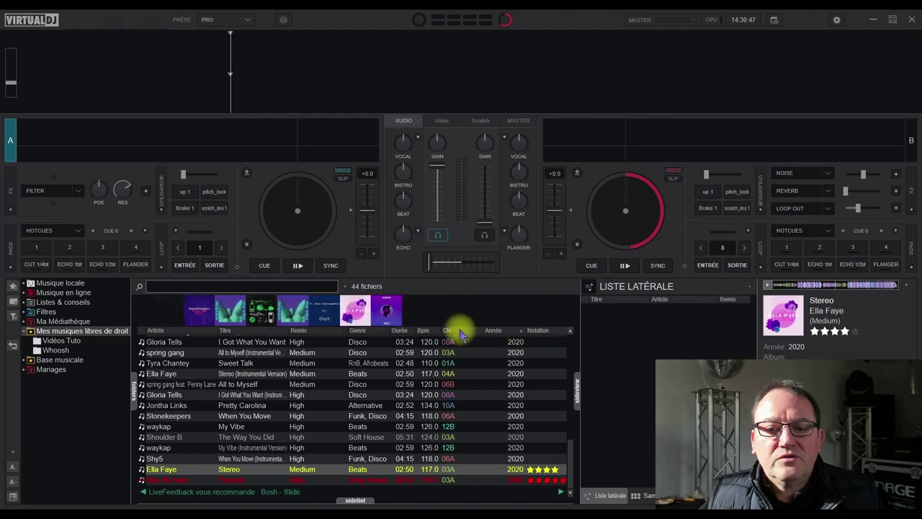
{"action": "left_click", "coordinate": [507, 330]}
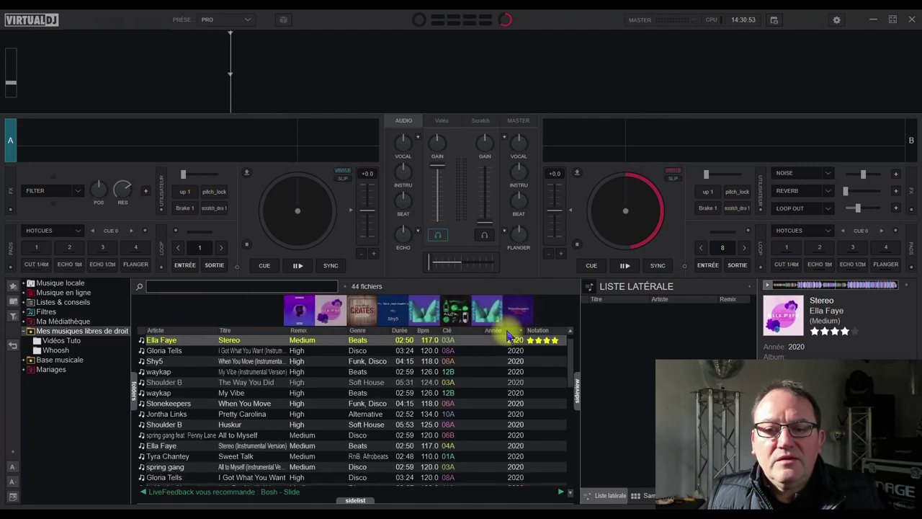
{"action": "left_click", "coordinate": [556, 331]}
{"action": "left_click", "coordinate": [557, 331]}
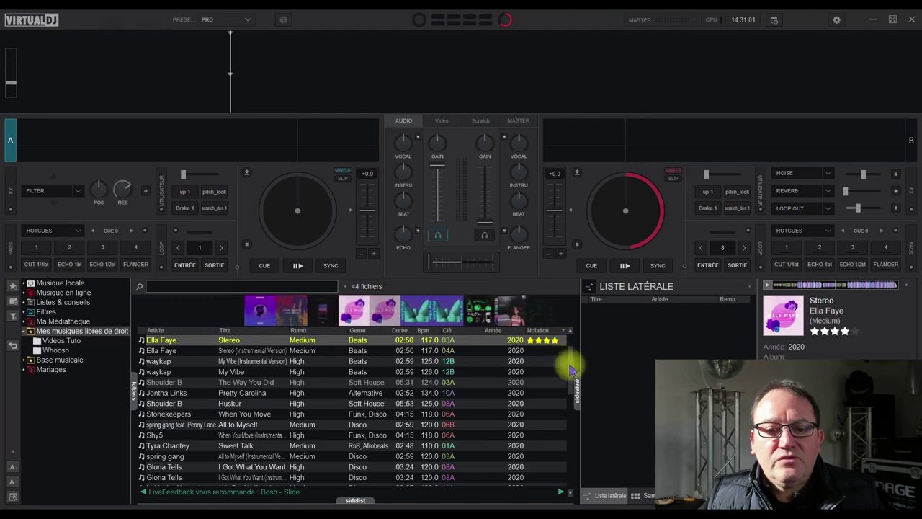
{"action": "left_click", "coordinate": [570, 331]}
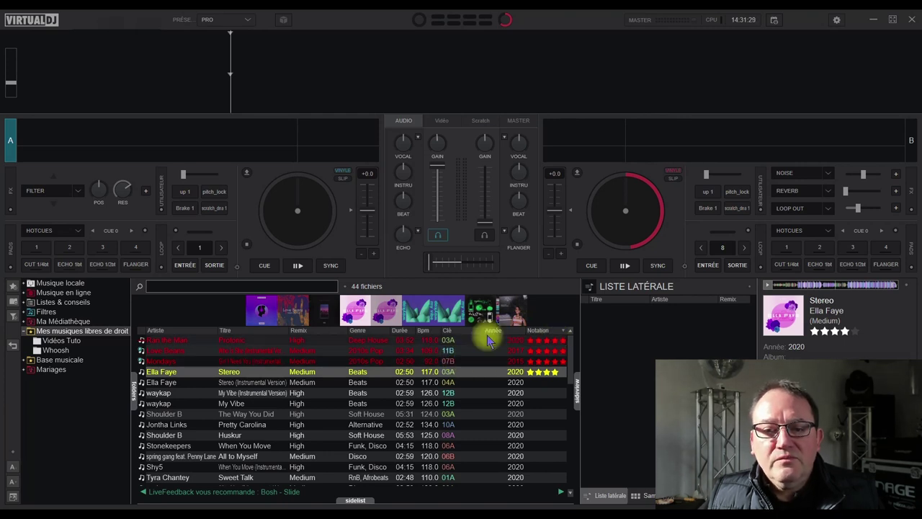
Add the Couleur column to the track list
{"action": "right_click", "coordinate": [509, 333]}
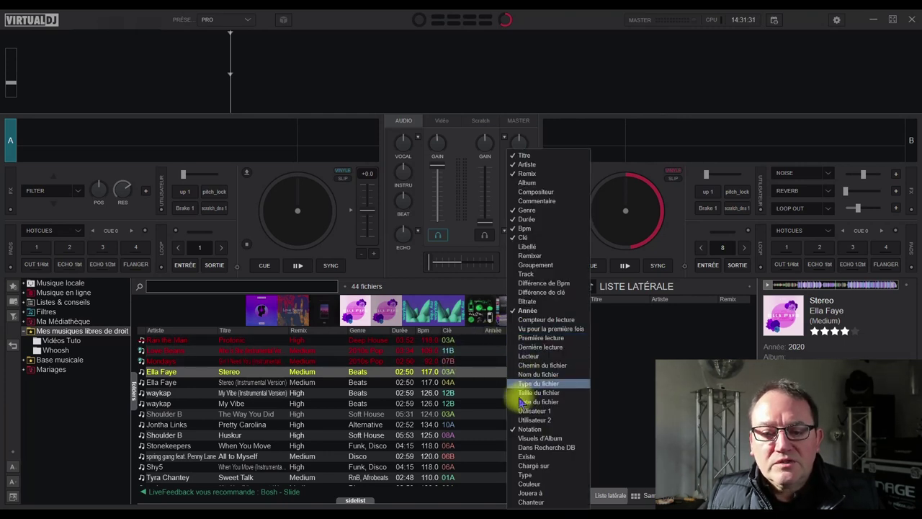
{"action": "left_click", "coordinate": [529, 484]}
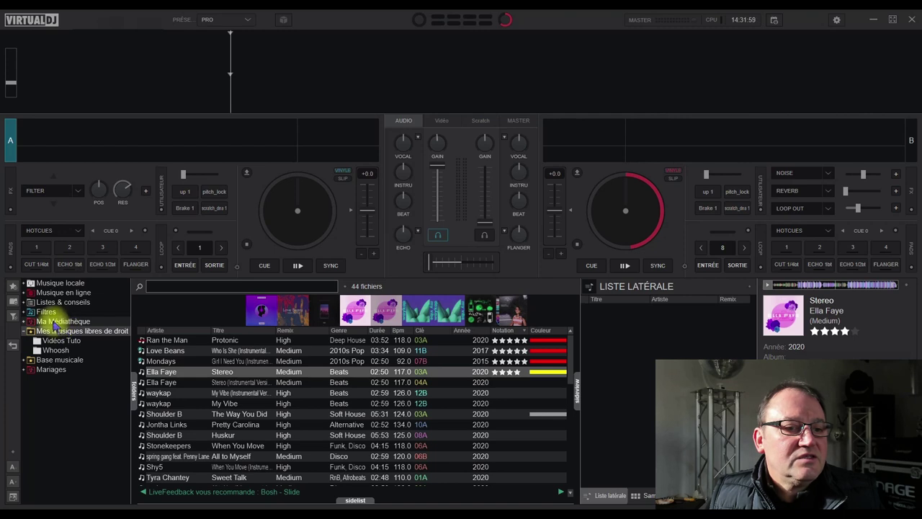
Examine the Ma Médiathèque filter folders, including the tempo ranges under Bpm, and collapse them again
{"action": "left_click", "coordinate": [24, 322]}
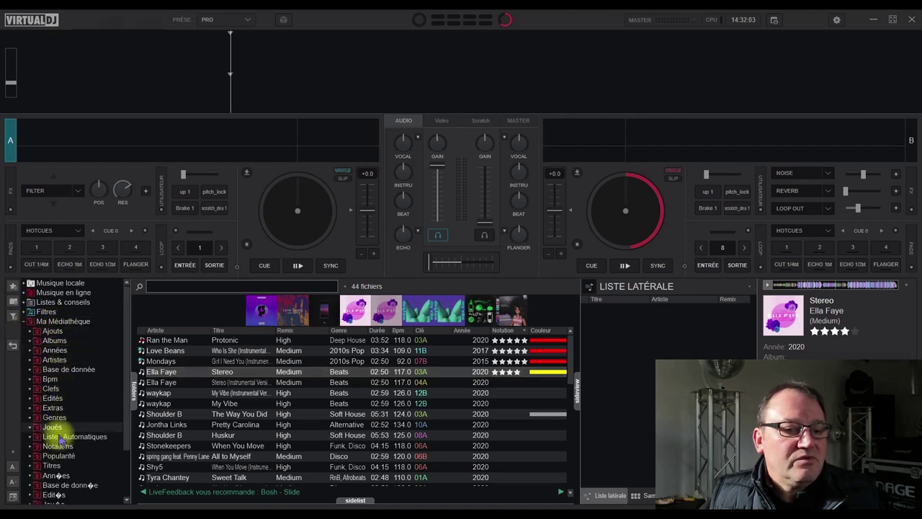
{"action": "left_click", "coordinate": [51, 379]}
{"action": "scroll", "coordinate": [70, 453], "scroll_direction": "down", "scroll_amount": 1}
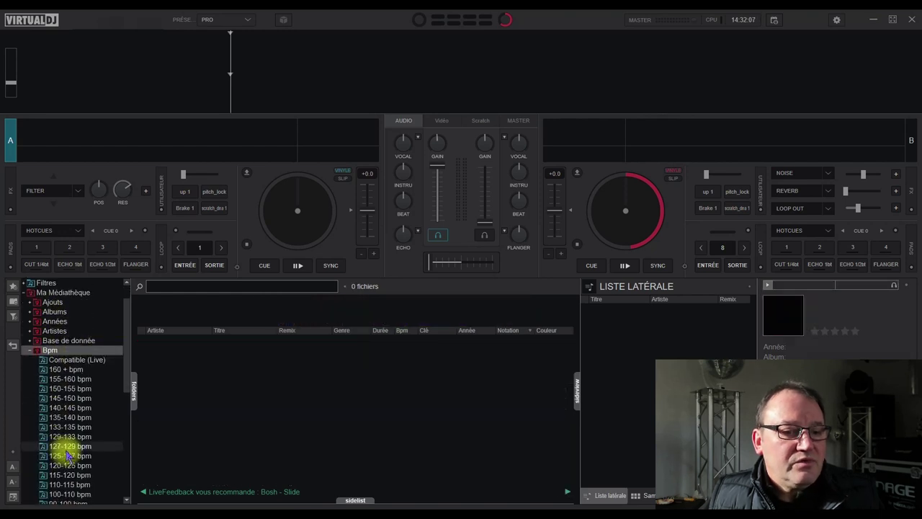
{"action": "scroll", "coordinate": [70, 452], "scroll_direction": "down", "scroll_amount": 2}
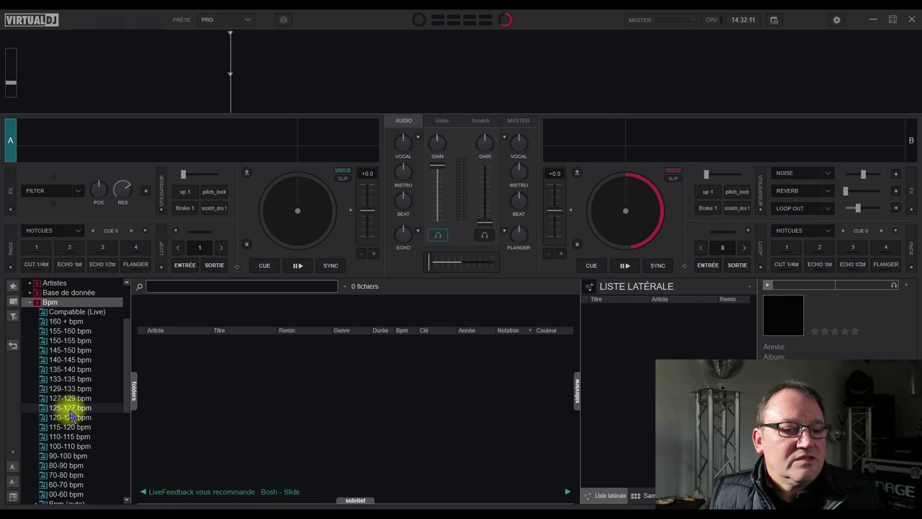
{"action": "left_click", "coordinate": [30, 302]}
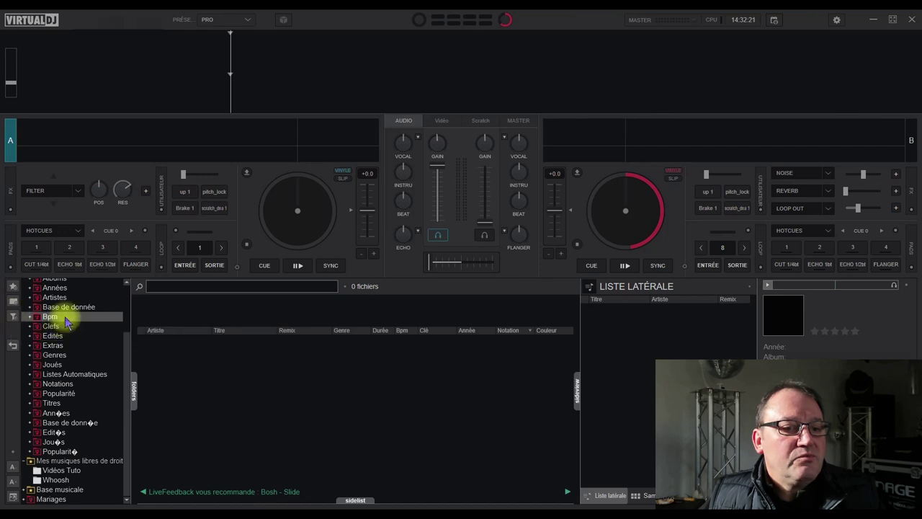
{"action": "scroll", "coordinate": [68, 317], "scroll_direction": "up", "scroll_amount": 3}
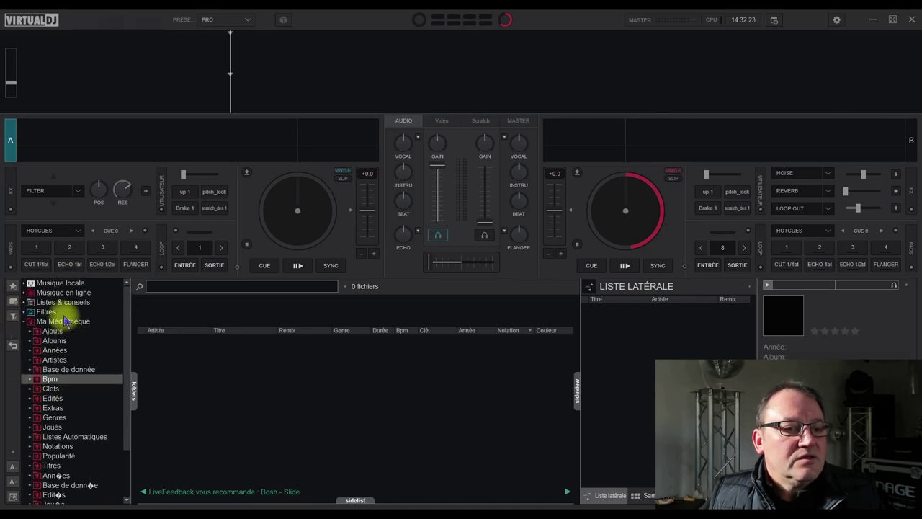
{"action": "left_click", "coordinate": [24, 322]}
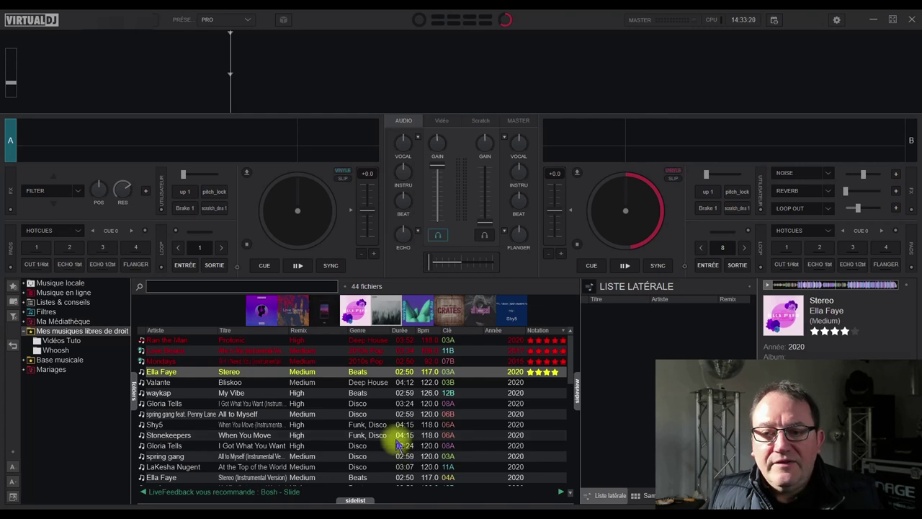
Add both versions of I Got What You Want, All to Myself, At the Top of the World and My Vibe to the sidelist
{"action": "left_click_drag", "start_coordinate": [309, 407], "coordinate": [655, 351]}
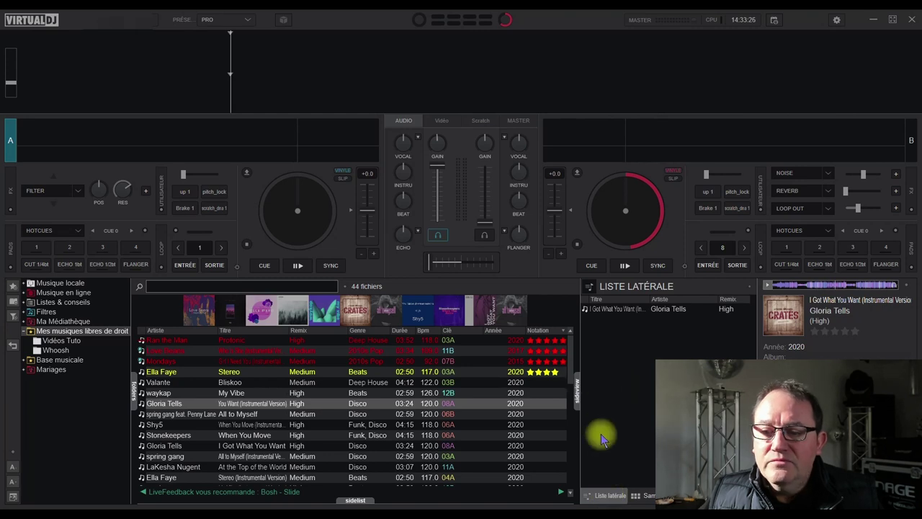
{"action": "left_click", "coordinate": [305, 414]}
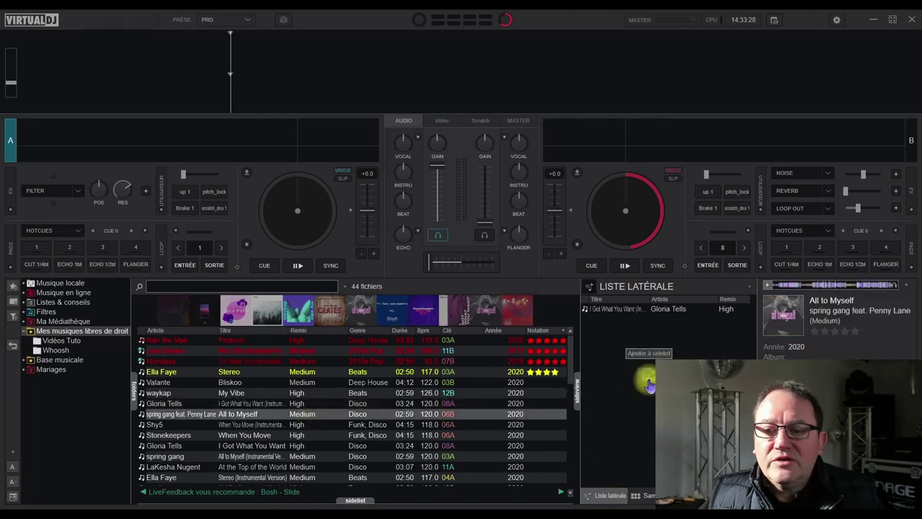
{"action": "left_click_drag", "start_coordinate": [284, 445], "coordinate": [595, 375]}
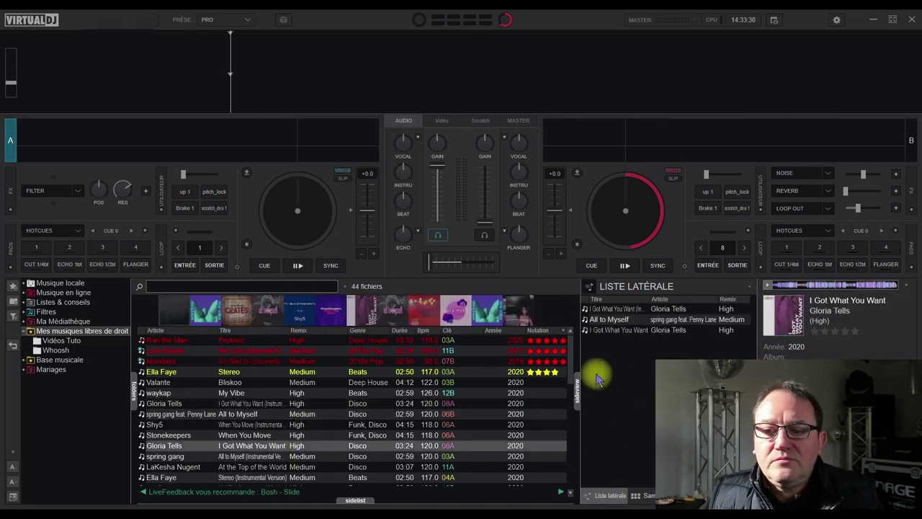
{"action": "left_click_drag", "start_coordinate": [274, 467], "coordinate": [598, 353]}
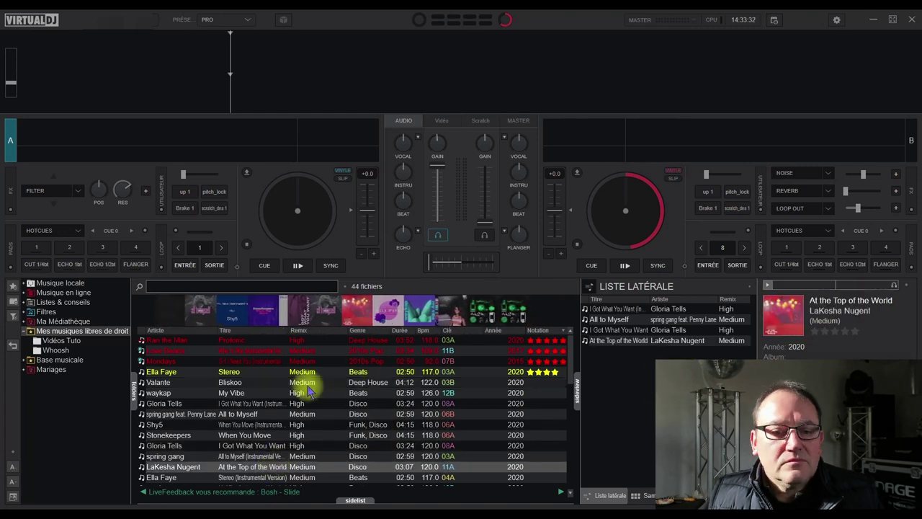
{"action": "left_click", "coordinate": [485, 392]}
{"action": "left_click_drag", "start_coordinate": [484, 391], "coordinate": [670, 351]}
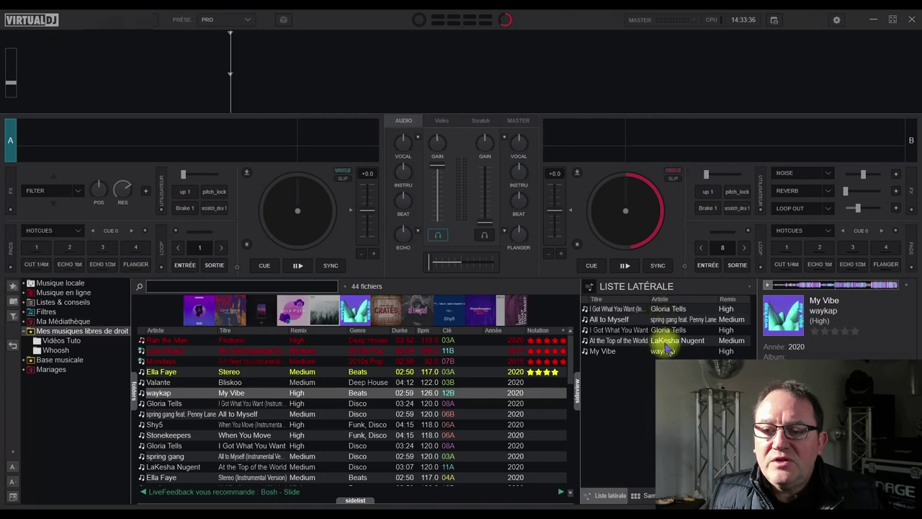
Reorder the sidelist with At the Top of the World second, followed by I Got What You Want, My Vibe and All to Myself
{"action": "left_click_drag", "start_coordinate": [656, 332], "coordinate": [649, 393]}
{"action": "left_click_drag", "start_coordinate": [656, 341], "coordinate": [649, 387]}
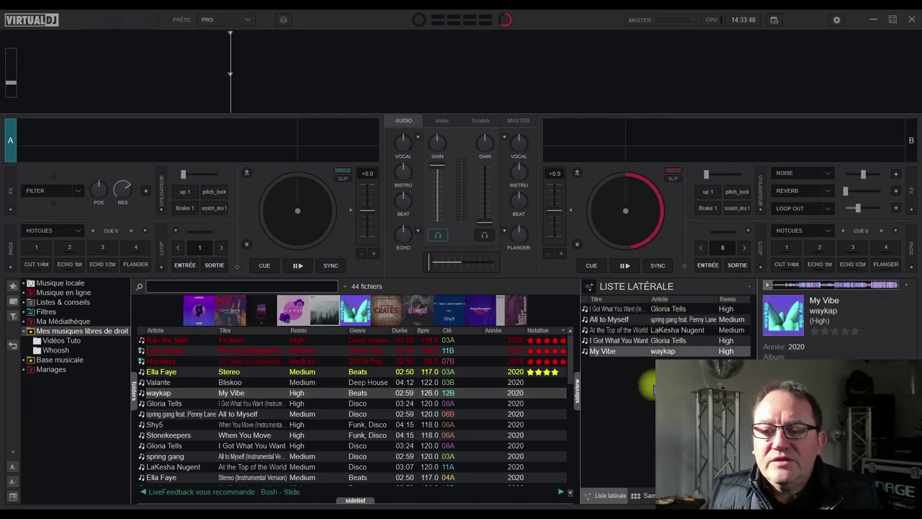
{"action": "left_click_drag", "start_coordinate": [649, 319], "coordinate": [645, 400]}
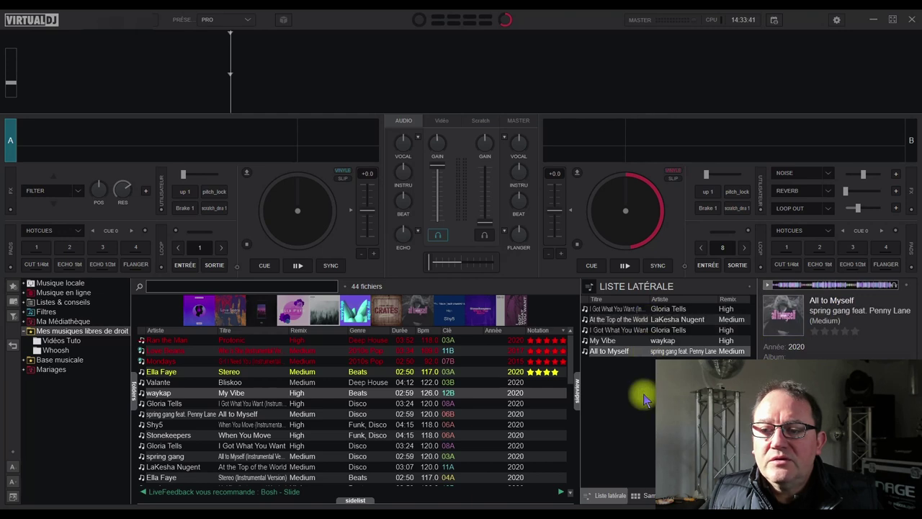
Remove All to Myself from the sidelist and add it back from the track list as the last entry
{"action": "left_click", "coordinate": [750, 288]}
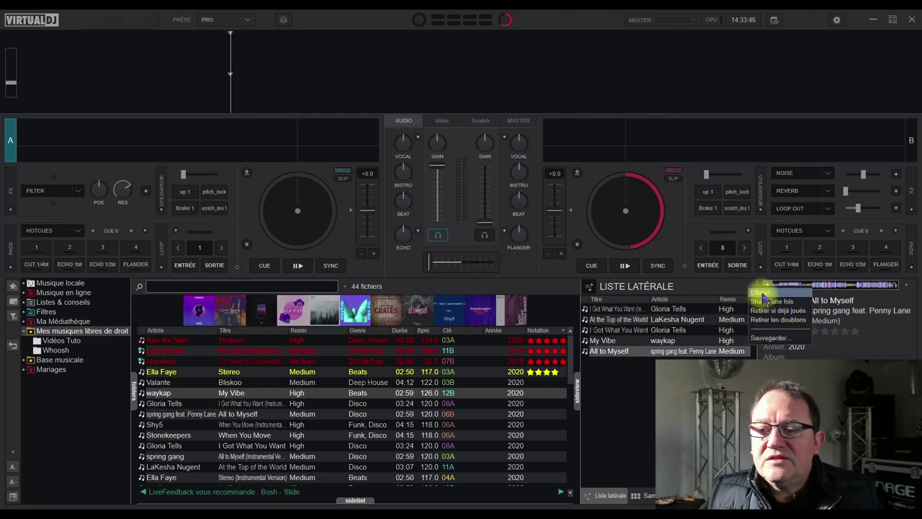
{"action": "left_click", "coordinate": [651, 362]}
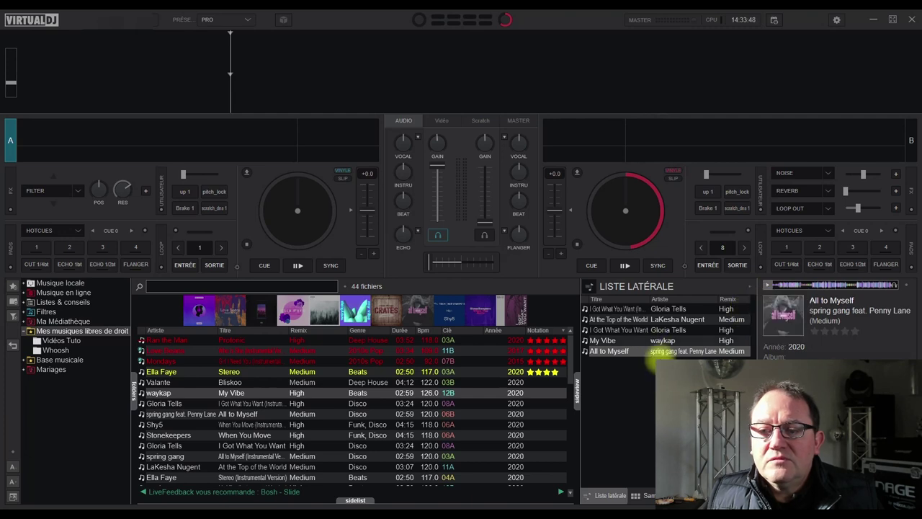
{"action": "right_click", "coordinate": [662, 355]}
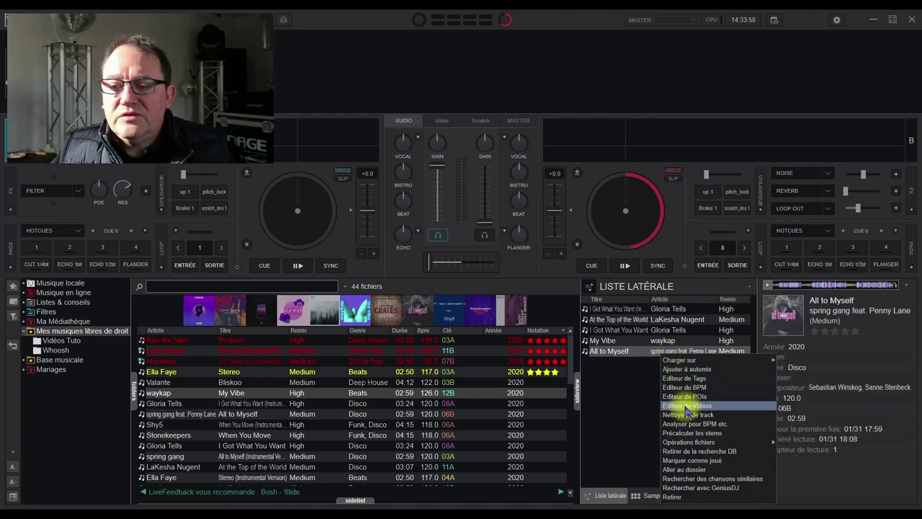
{"action": "left_click", "coordinate": [679, 497]}
{"action": "left_click", "coordinate": [465, 411]}
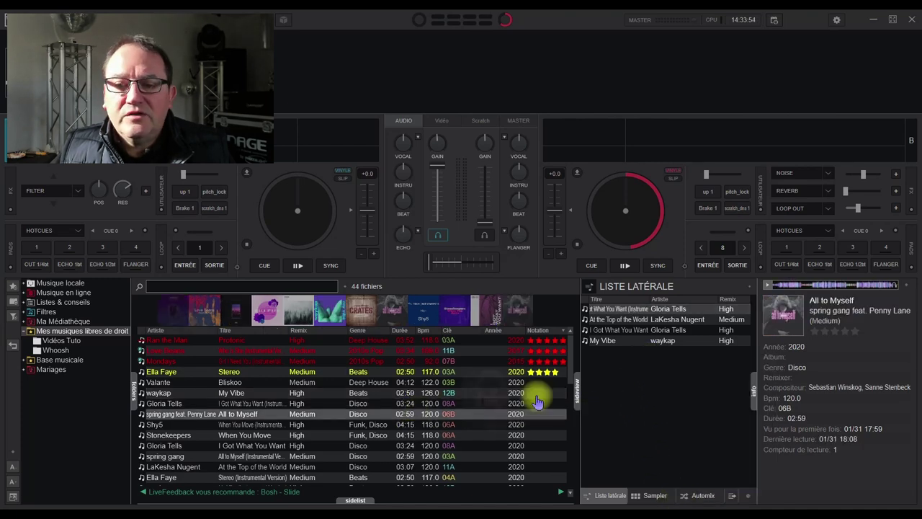
{"action": "left_click_drag", "start_coordinate": [466, 412], "coordinate": [684, 403]}
Save the sidelist as a playlist named test tuto and clear the sidelist
{"action": "left_click", "coordinate": [750, 286]}
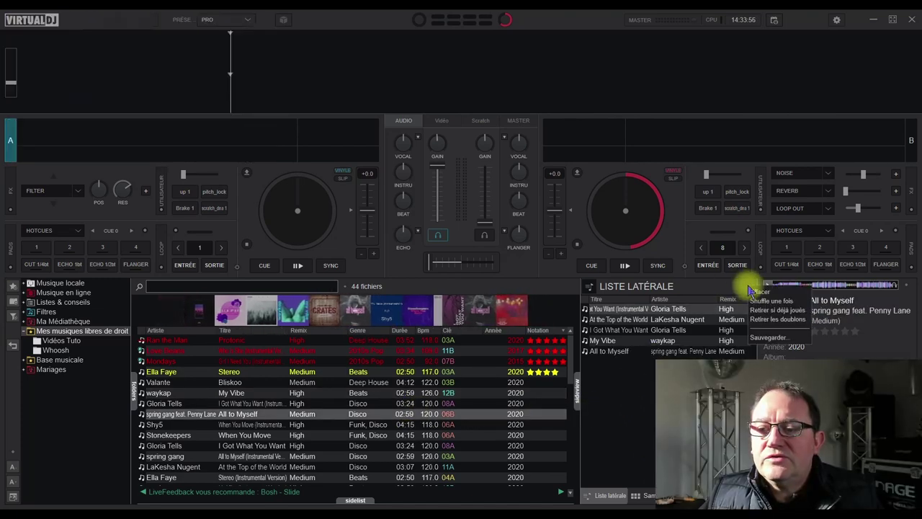
{"action": "left_click", "coordinate": [769, 339]}
{"action": "left_click", "coordinate": [483, 266]}
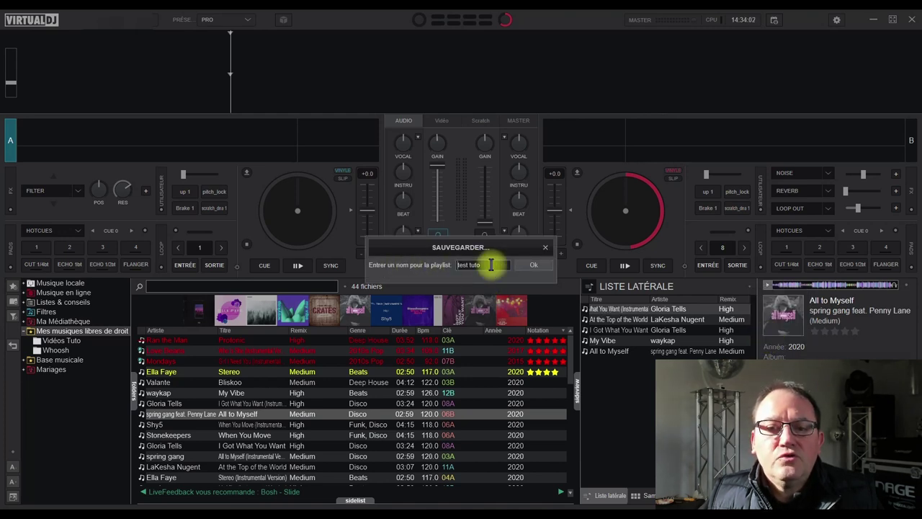
{"action": "left_click", "coordinate": [535, 266]}
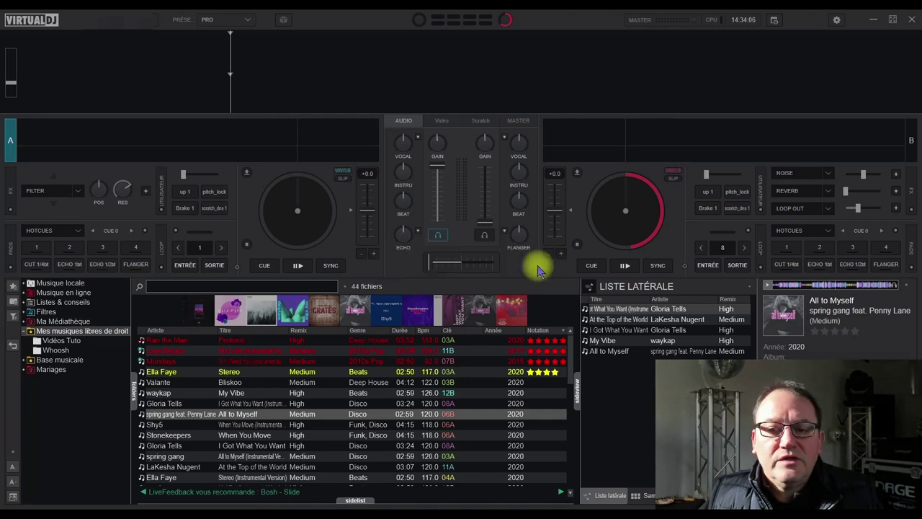
{"action": "left_click", "coordinate": [752, 291]}
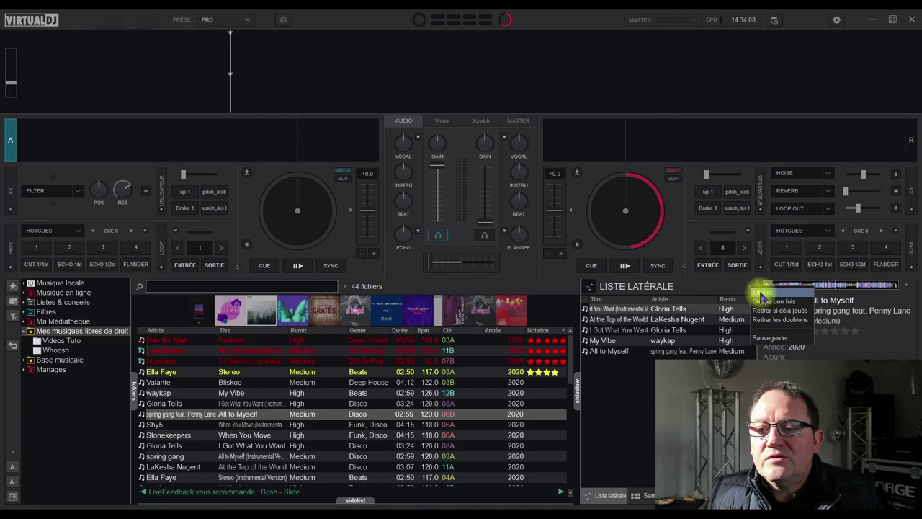
{"action": "left_click", "coordinate": [762, 294]}
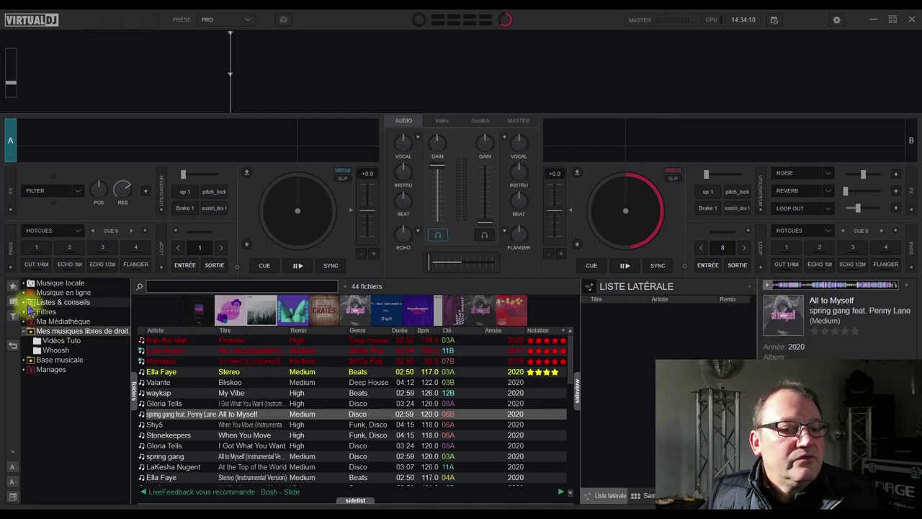
Open the test tuto playlist among the Playlists in Listes & conseils and load it into the sidelist
{"action": "left_click", "coordinate": [23, 303]}
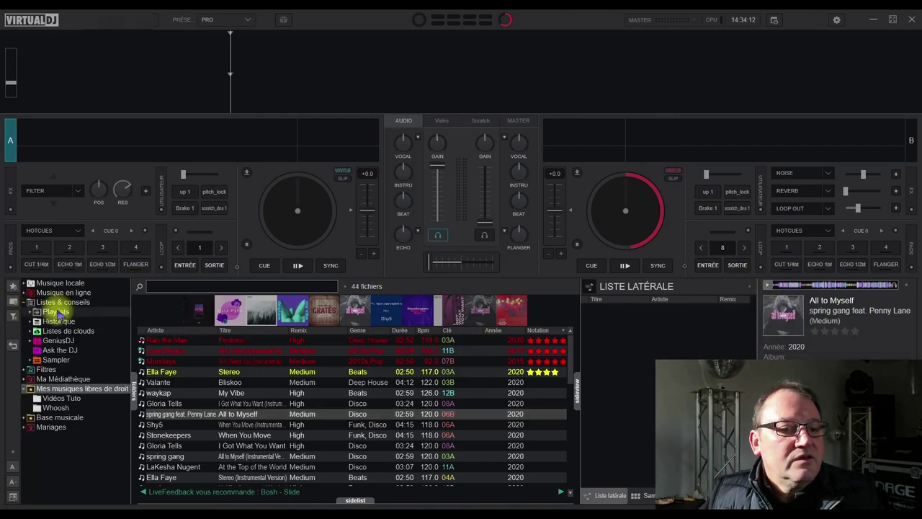
{"action": "left_click", "coordinate": [47, 314]}
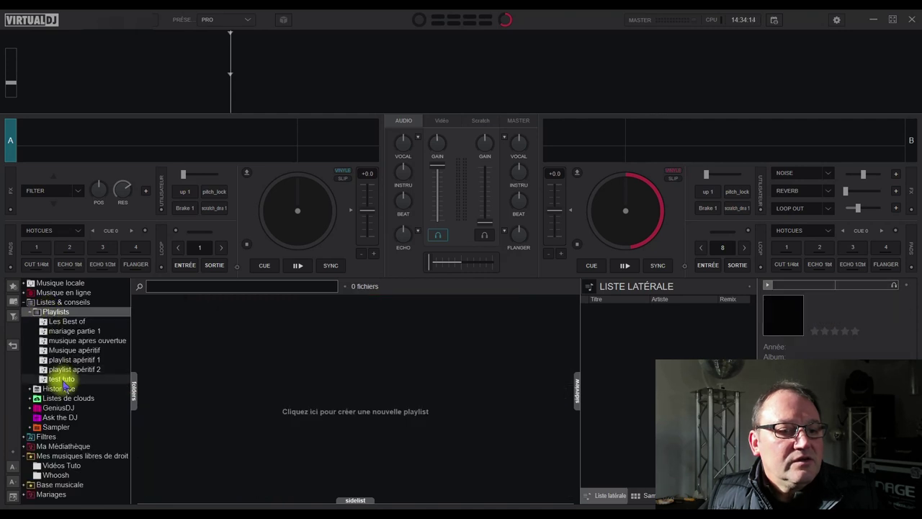
{"action": "left_click", "coordinate": [61, 378]}
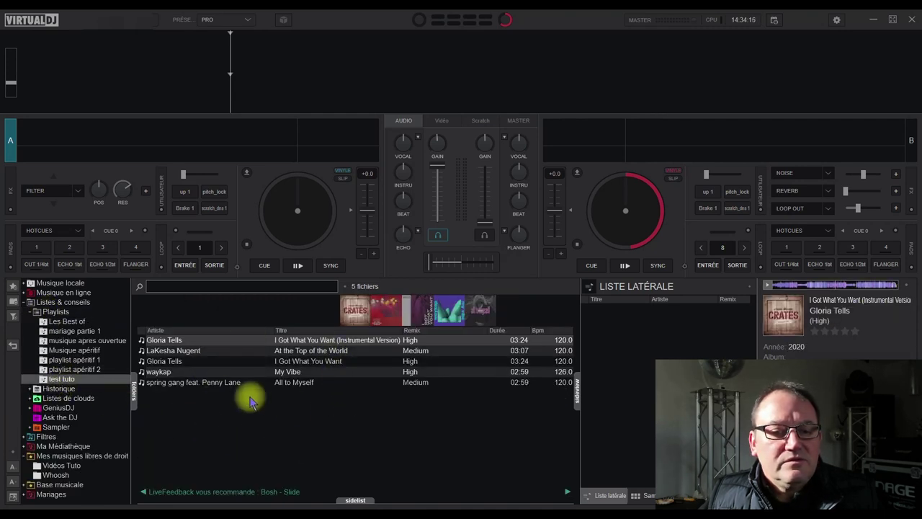
{"action": "right_click", "coordinate": [63, 378]}
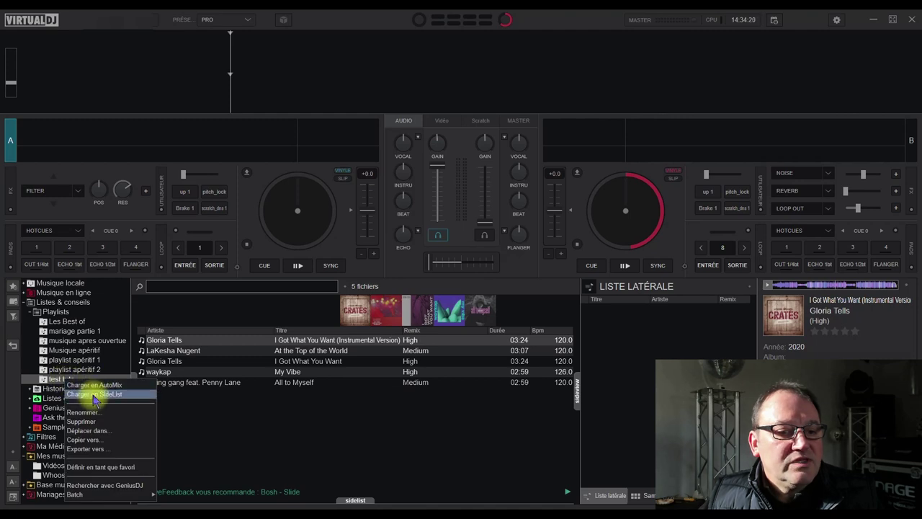
{"action": "left_click", "coordinate": [95, 394]}
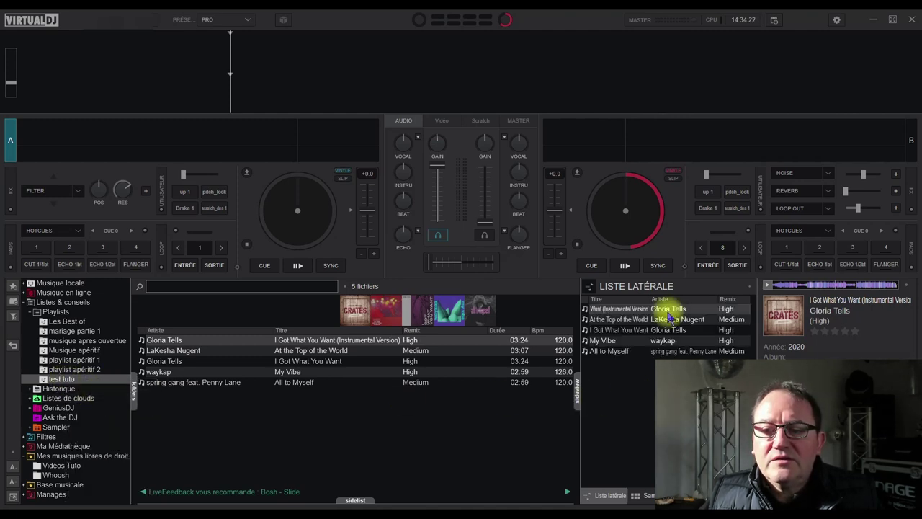